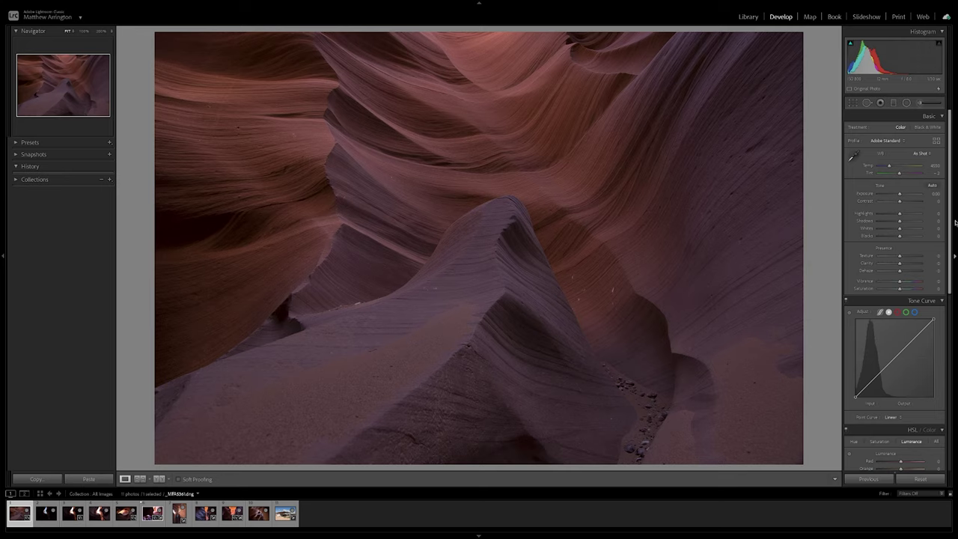
# Tick Remove Chromatic Aberration in Lens Corrections for the canyon photo.
pyautogui.moveTo(949, 222); pyautogui.dragTo(956, 405)
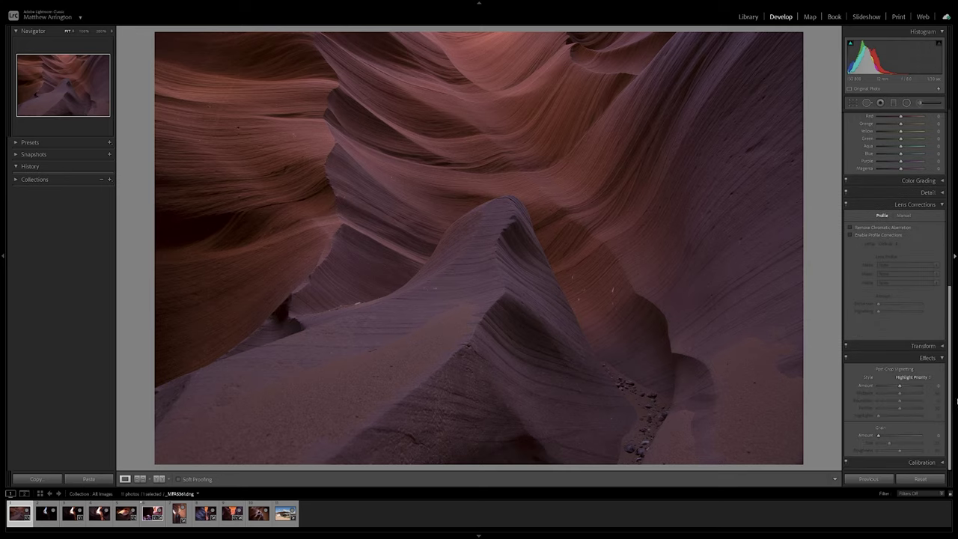
pyautogui.click(851, 228)
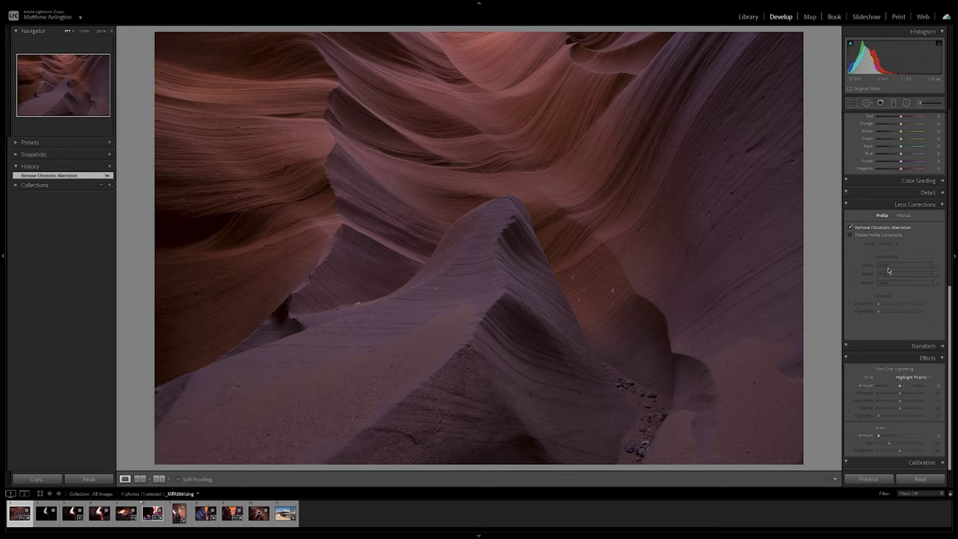
pyautogui.moveTo(951, 297); pyautogui.dragTo(951, 250)
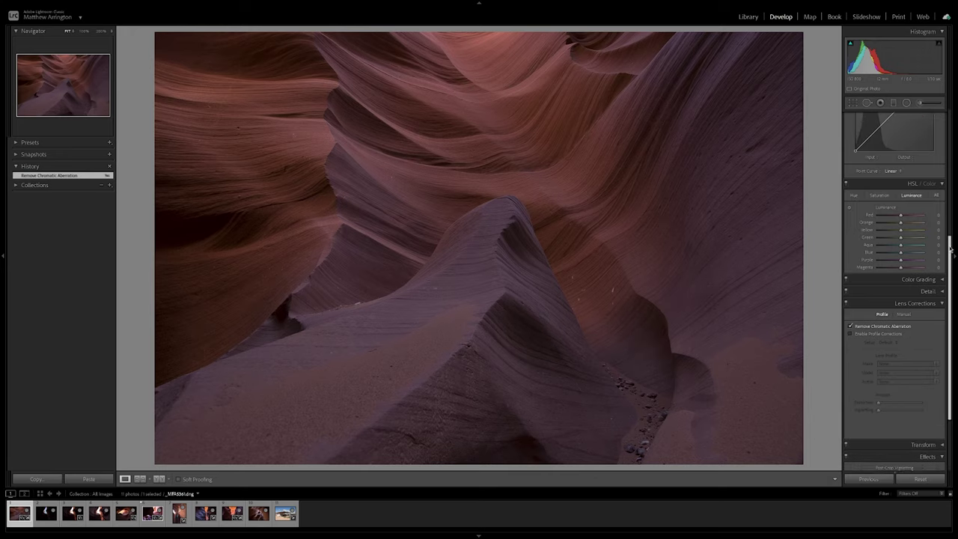
pyautogui.scroll(-3, 951, 249)
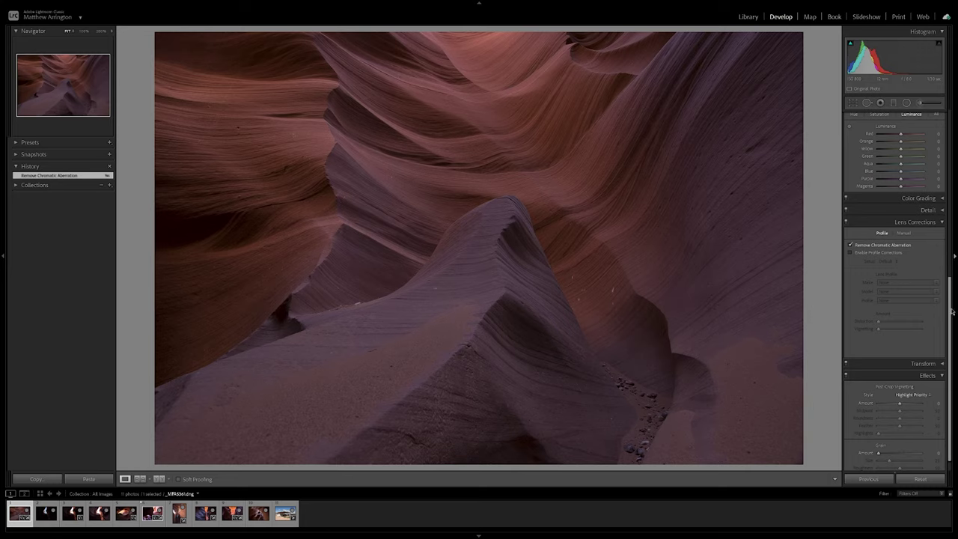
pyautogui.moveTo(952, 311); pyautogui.dragTo(957, 118)
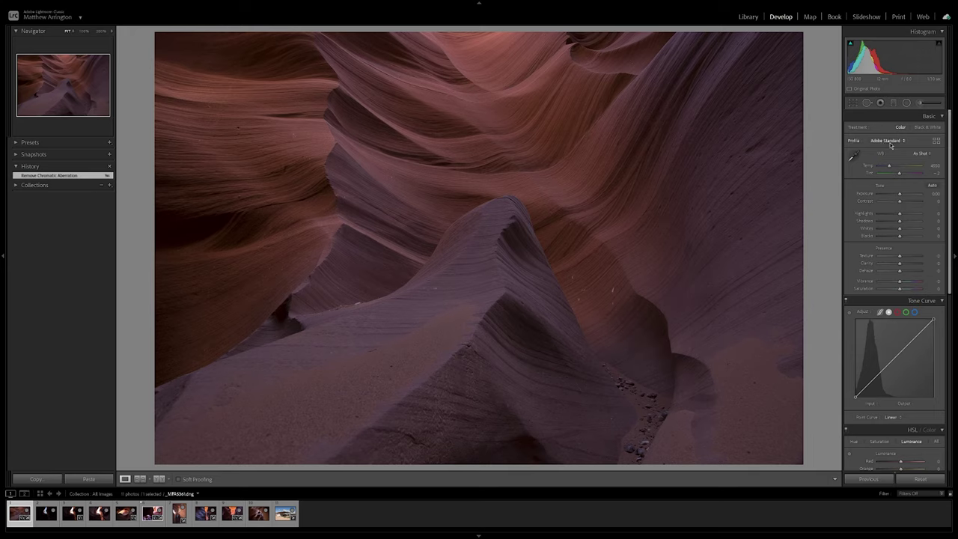
# Apply the Adobe Landscape profile from the Profile Browser.
pyautogui.click(936, 143)
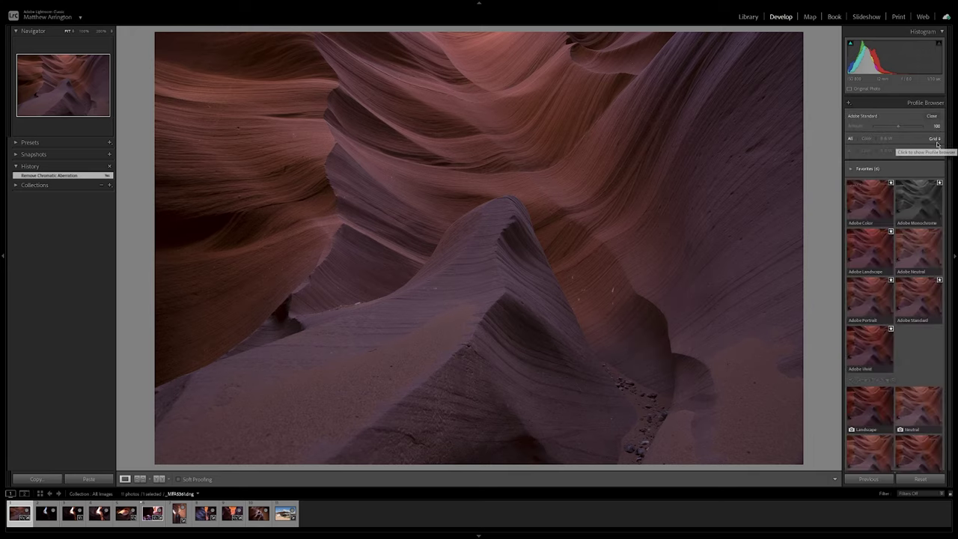
pyautogui.scroll(-1, 952, 161)
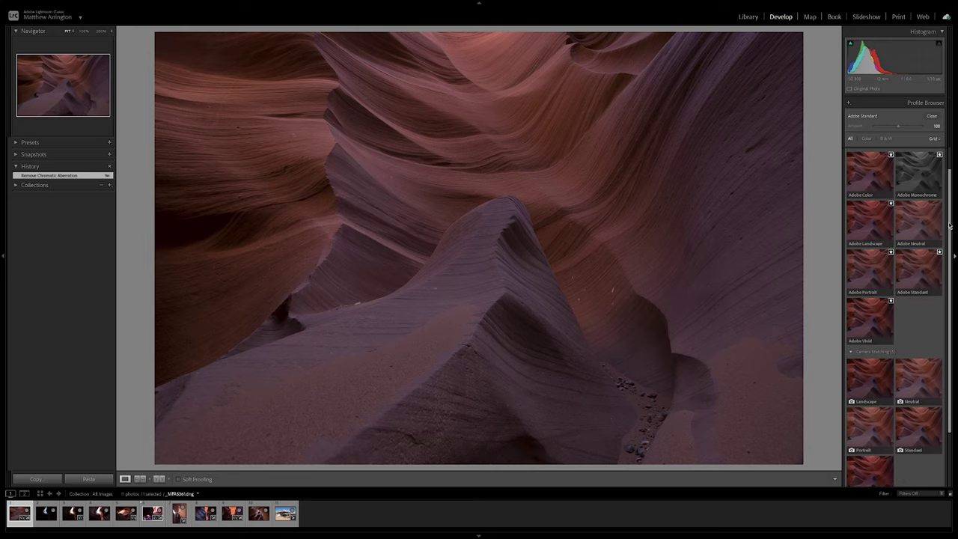
pyautogui.click(874, 224)
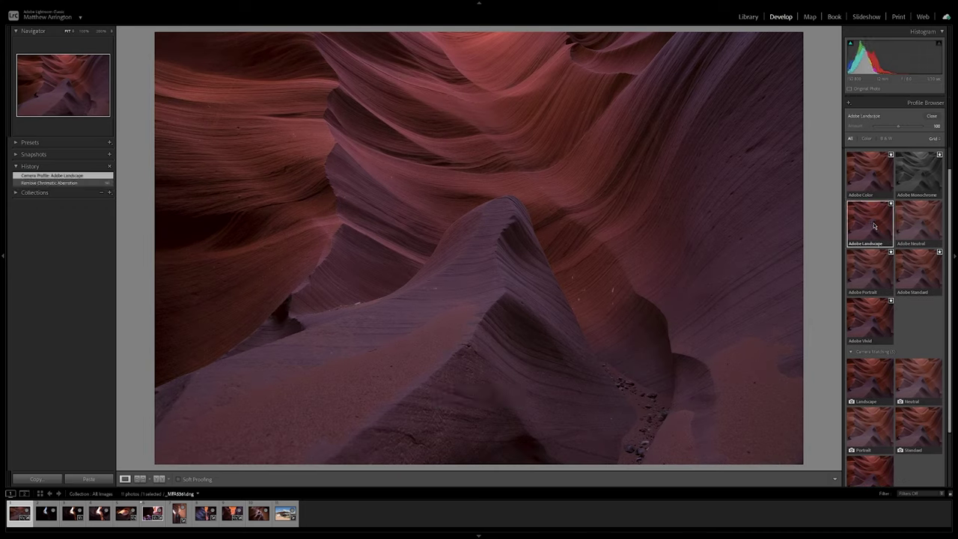
pyautogui.click(930, 118)
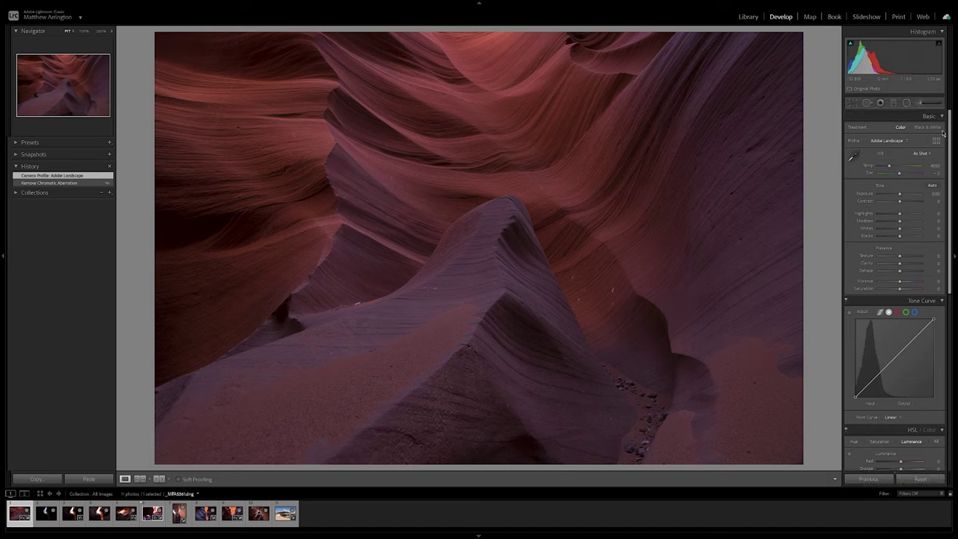
# Lower the Temp slider for a cooler, bluer white balance.
pyautogui.scroll(-1, 951, 140)
pyautogui.scroll(1, 951, 140)
pyautogui.moveTo(889, 169); pyautogui.dragTo(888, 169)
pyautogui.moveTo(888, 168); pyautogui.dragTo(887, 167)
pyautogui.moveTo(886, 167); pyautogui.dragTo(886, 167)
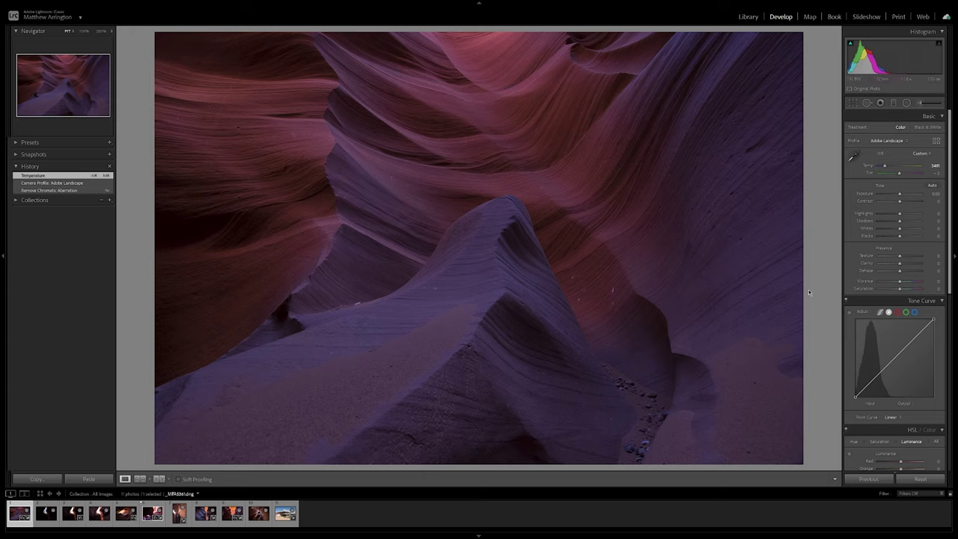
pyautogui.moveTo(951, 171)
pyautogui.mouseDown()
pyautogui.moveTo(948, 189)
pyautogui.moveTo(949, 169)
pyautogui.mouseUp()
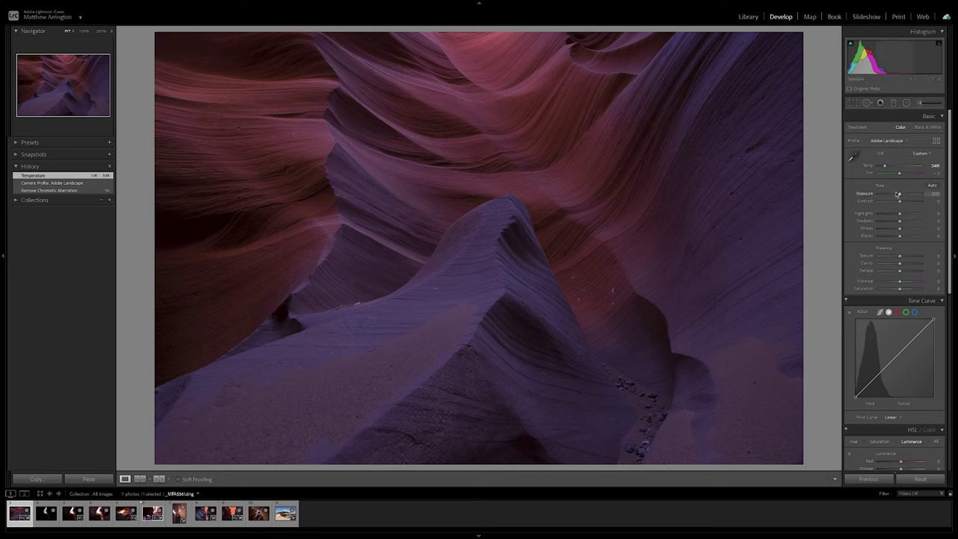
# Raise Exposure to +0.63.
pyautogui.moveTo(900, 194); pyautogui.dragTo(903, 195)
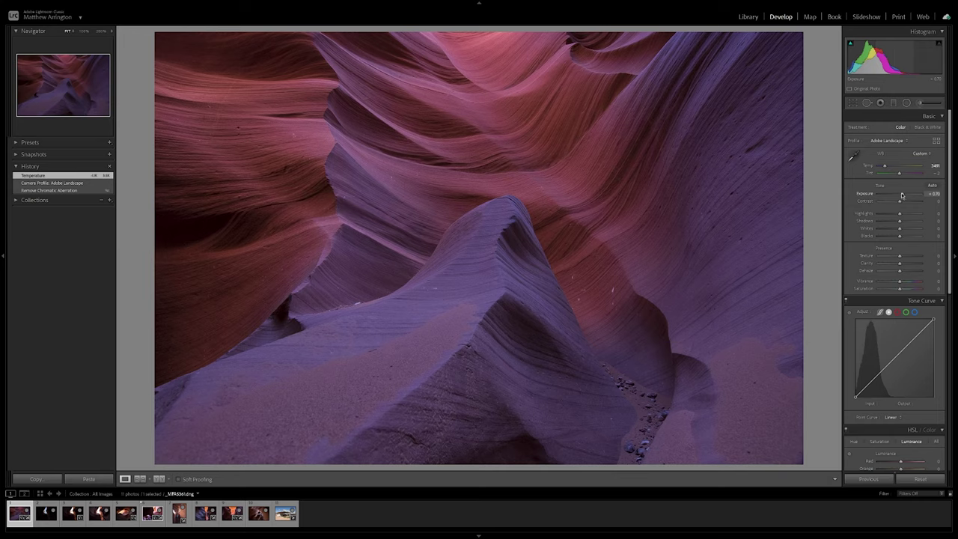
pyautogui.moveTo(902, 195); pyautogui.dragTo(902, 196)
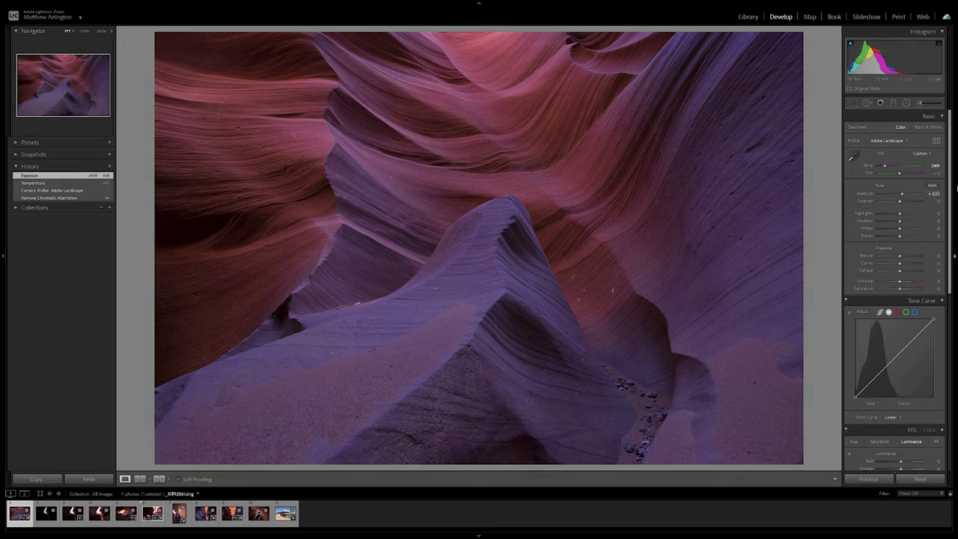
pyautogui.scroll(-3, 953, 203)
pyautogui.scroll(-3, 953, 202)
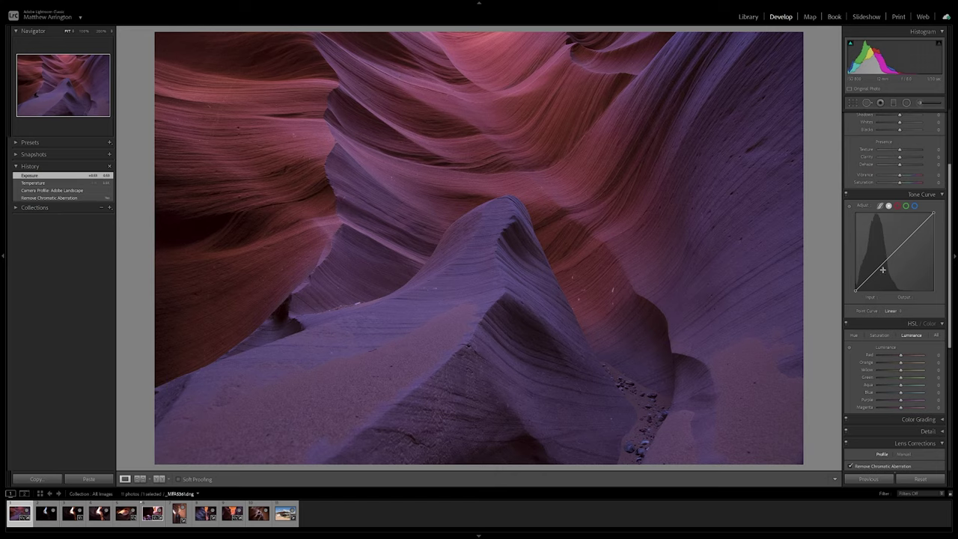
# Build an S-shaped tone curve with a lowered shadow point and raised highlight point.
pyautogui.click(880, 267)
pyautogui.moveTo(881, 269); pyautogui.dragTo(879, 270)
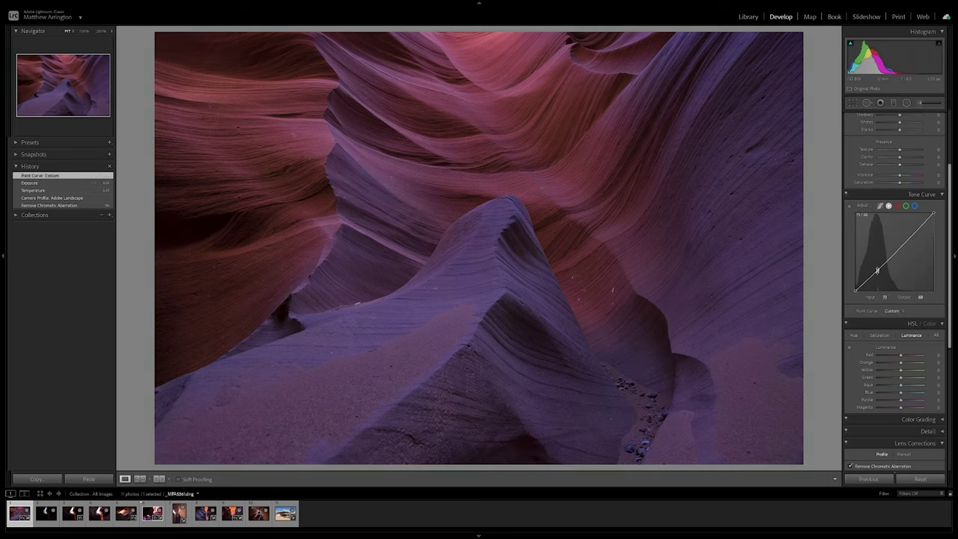
pyautogui.click(910, 238)
pyautogui.moveTo(910, 238); pyautogui.dragTo(909, 234)
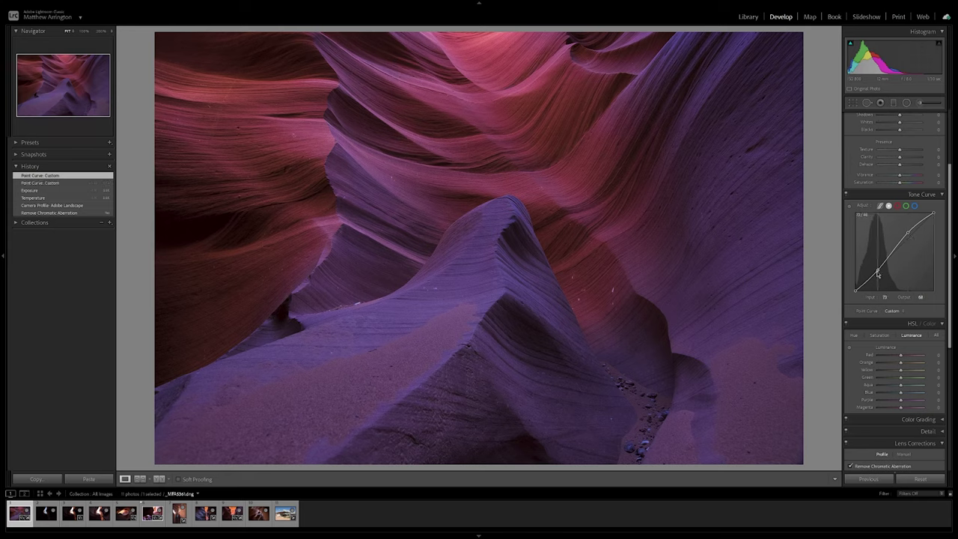
pyautogui.moveTo(879, 274); pyautogui.dragTo(877, 275)
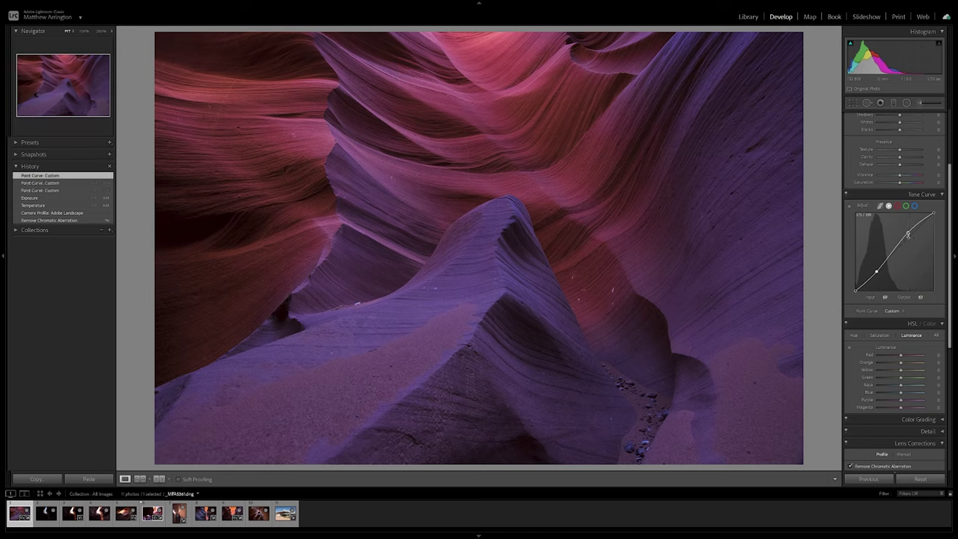
pyautogui.moveTo(908, 233); pyautogui.dragTo(906, 234)
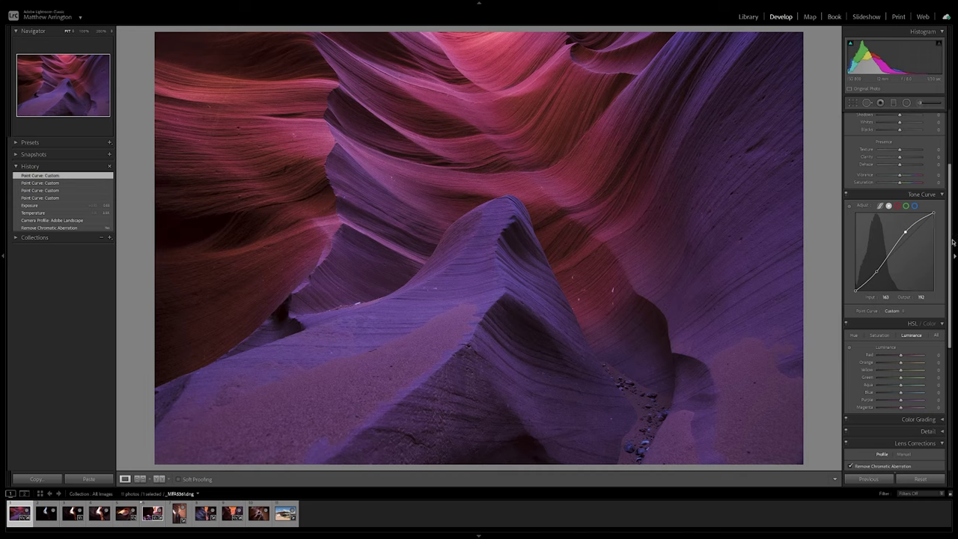
pyautogui.scroll(3, 909, 237)
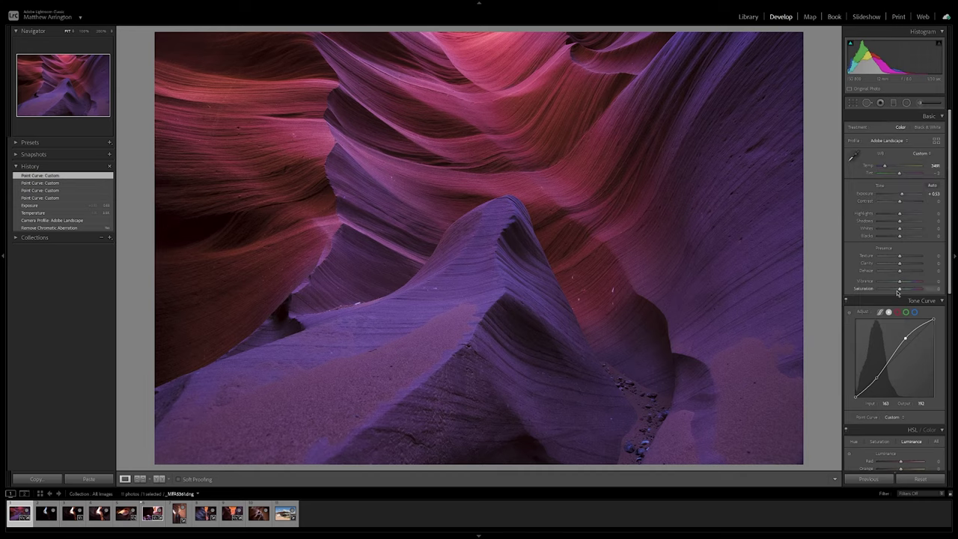
# Set Saturation to -12, Whites to about +35 and a slight negative Post-Crop Vignetting amount.
pyautogui.moveTo(902, 291); pyautogui.dragTo(899, 292)
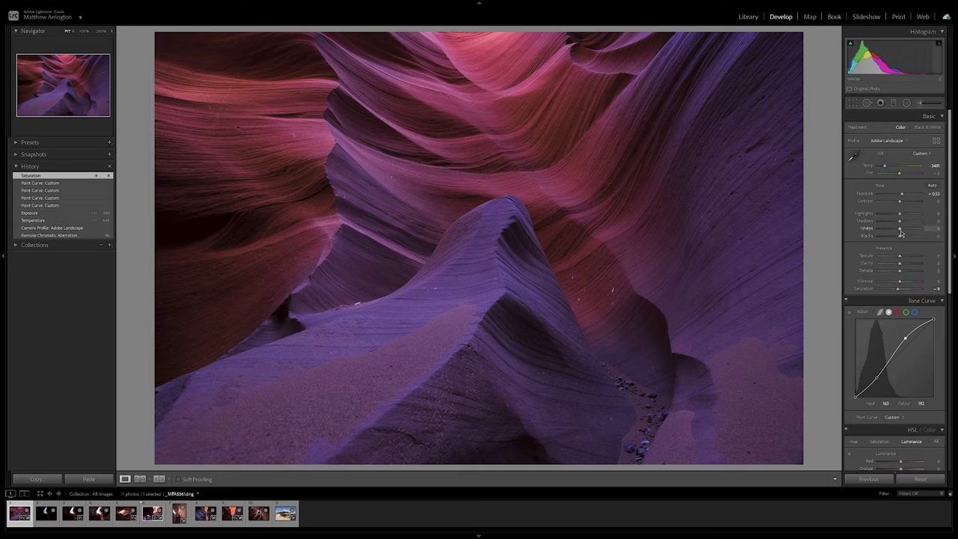
pyautogui.moveTo(900, 231); pyautogui.dragTo(908, 230)
pyautogui.moveTo(951, 180); pyautogui.dragTo(956, 338)
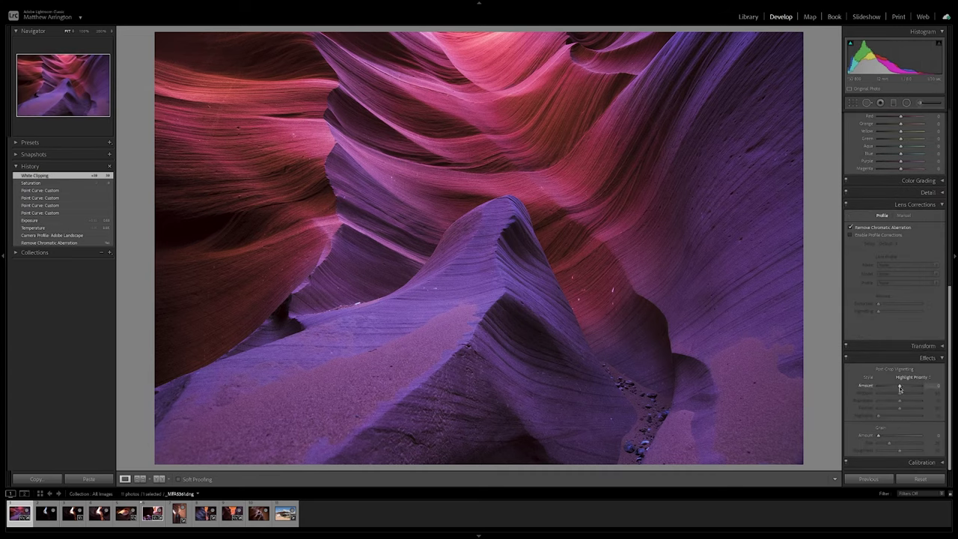
pyautogui.moveTo(901, 388); pyautogui.dragTo(900, 387)
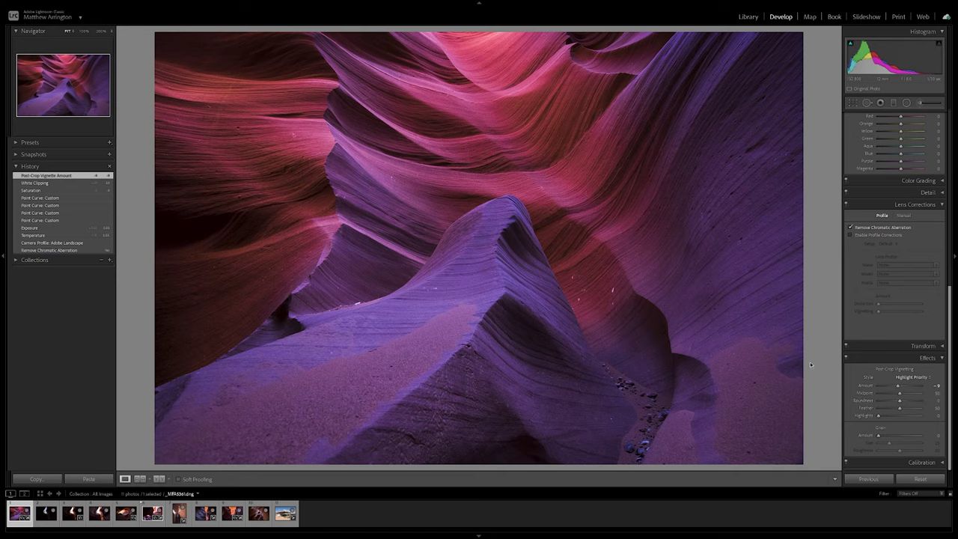
# Inspect the rock detail at 100% zoom, then dim the interface with Lights Out.
pyautogui.click(605, 295)
pyautogui.moveTo(605, 298); pyautogui.dragTo(569, 289)
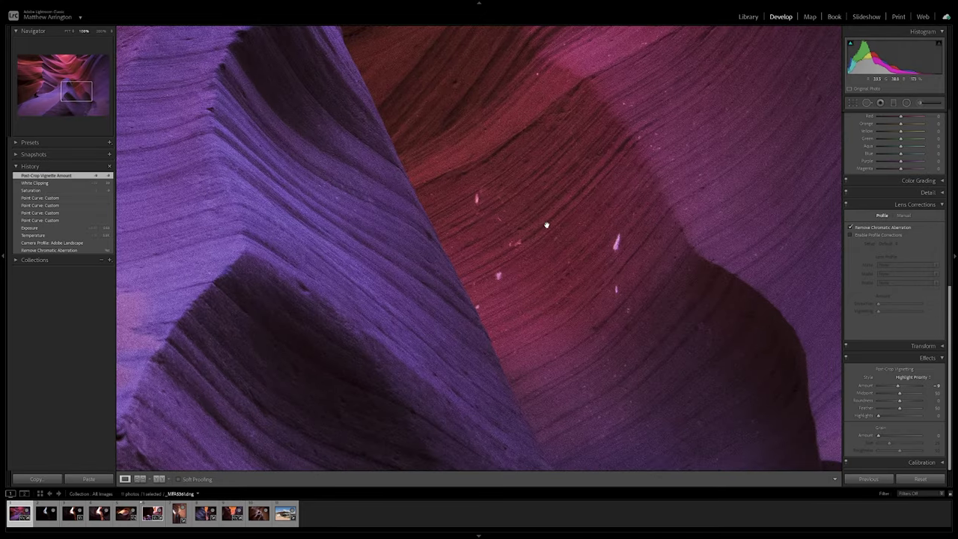
pyautogui.click(583, 256)
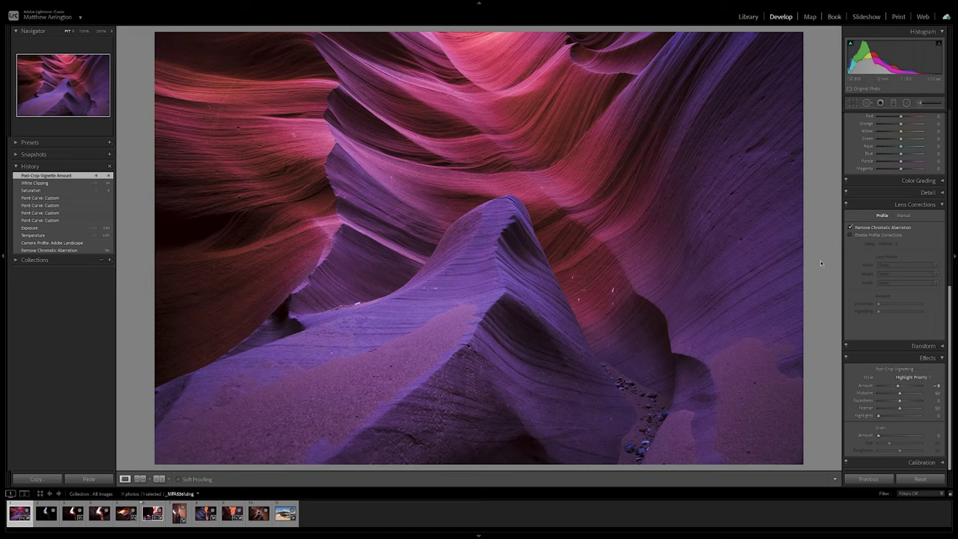
pyautogui.press('l')
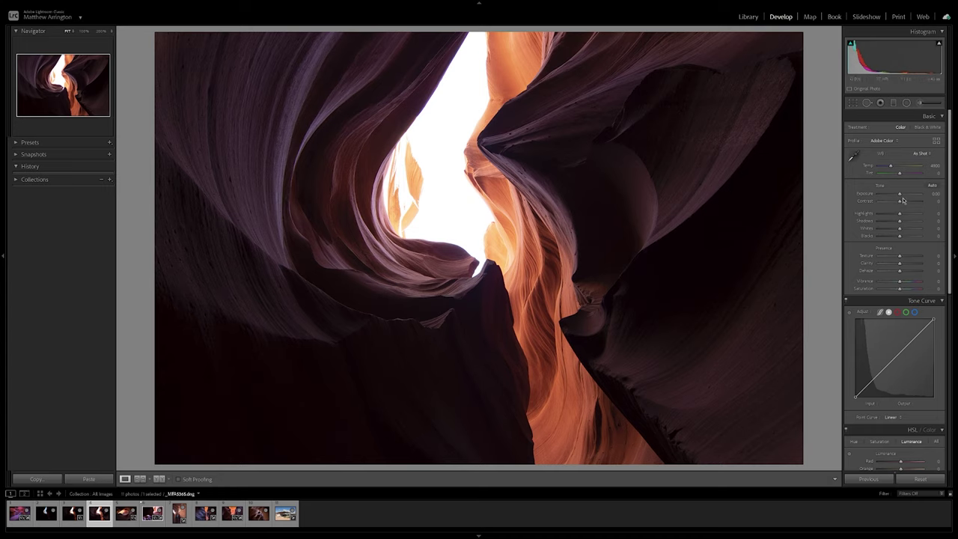
# Test and undo a strong exposure drop, then flip through the bracketed canyon exposures.
pyautogui.moveTo(901, 197); pyautogui.dragTo(890, 193)
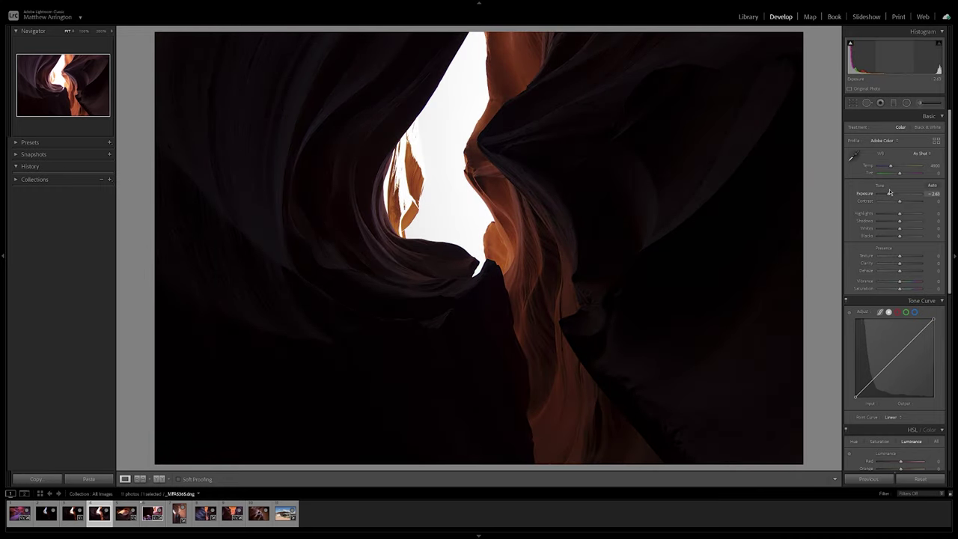
pyautogui.hotkey('ctrl', 'z')
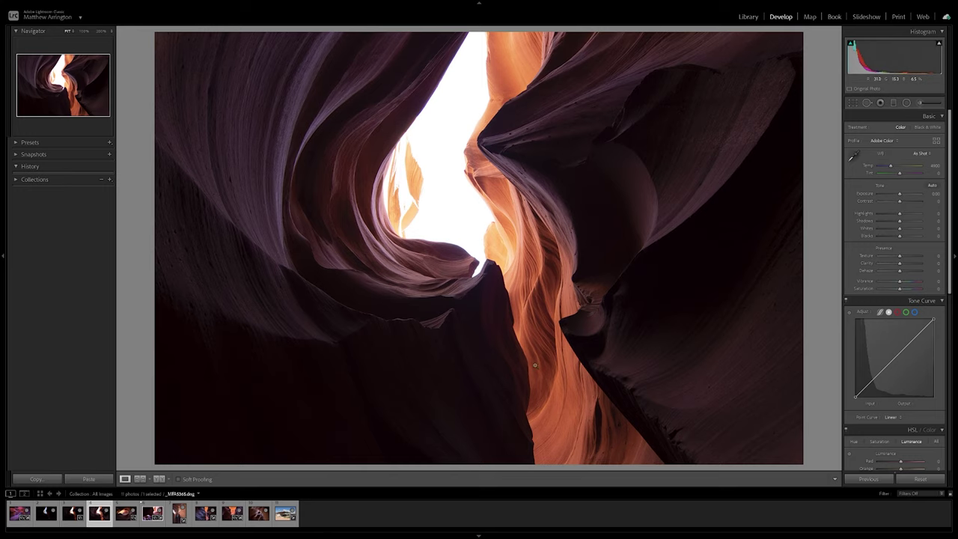
pyautogui.click(69, 517)
pyautogui.click(46, 515)
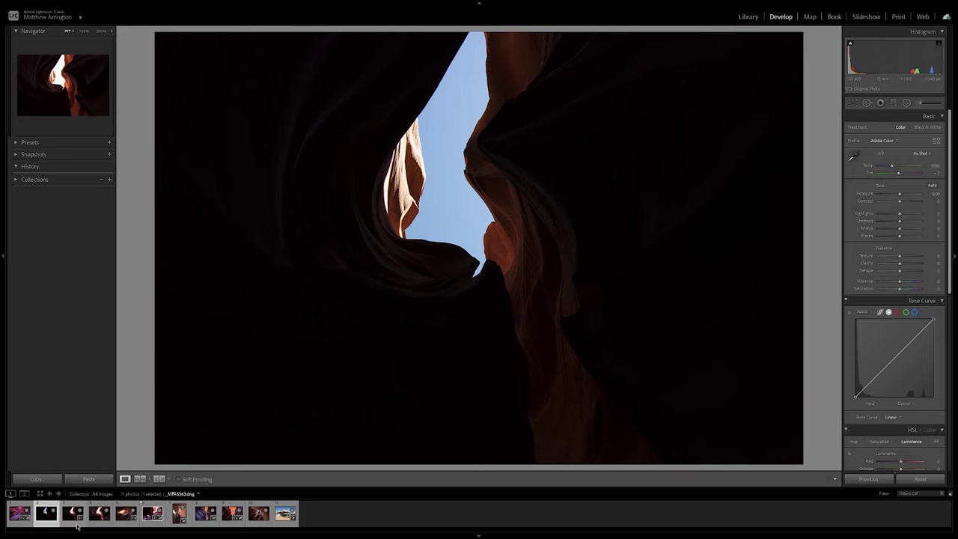
pyautogui.click(73, 520)
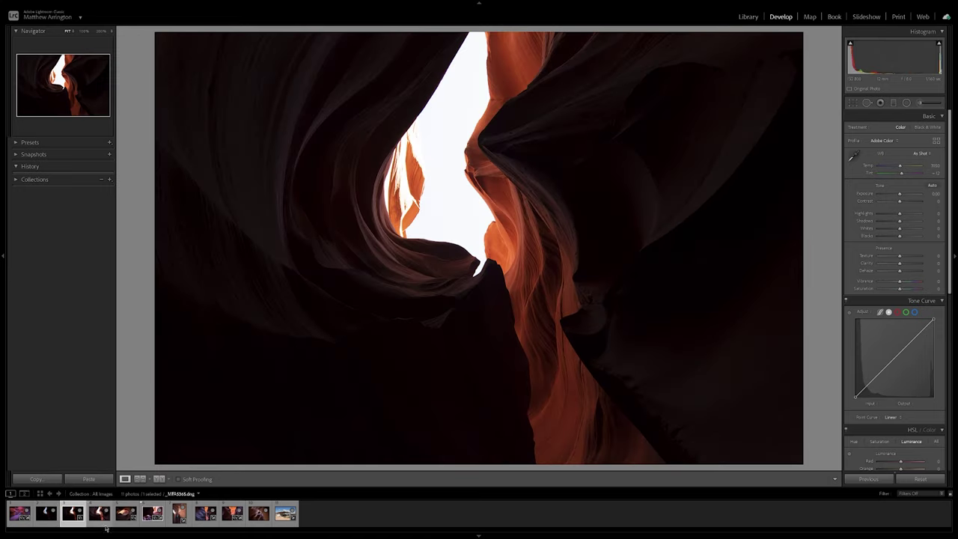
pyautogui.click(99, 516)
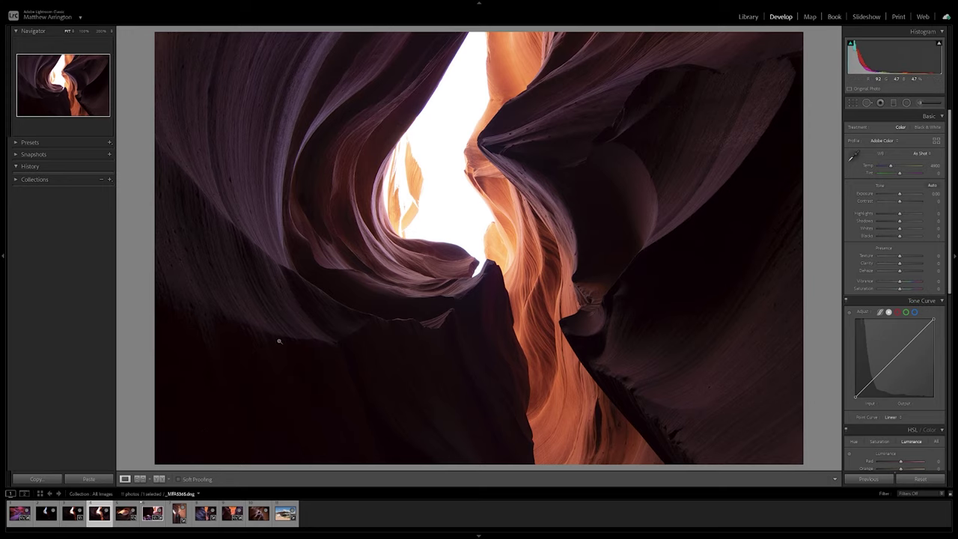
# Compare the dark, orange and purple-orange exposures, settling on the brightest purple-orange one.
pyautogui.click(52, 526)
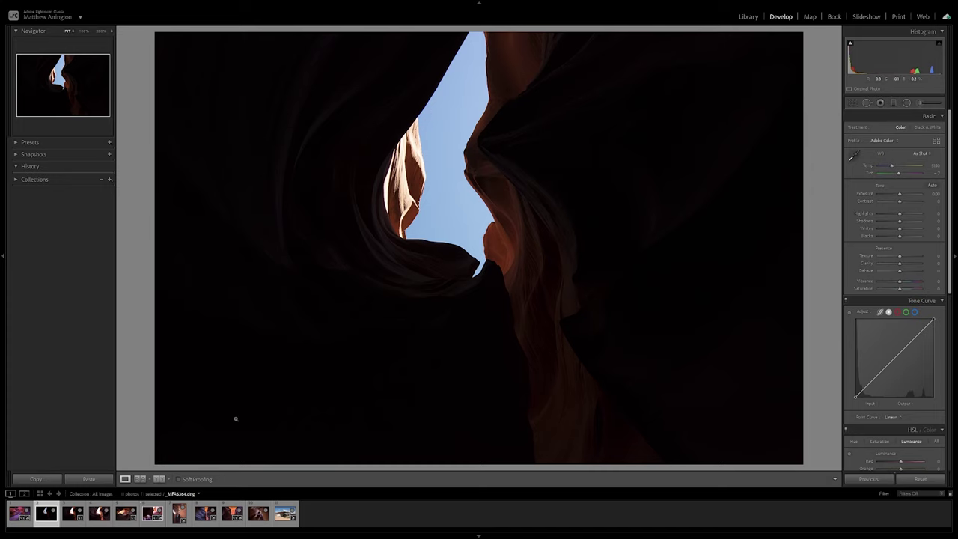
pyautogui.click(71, 524)
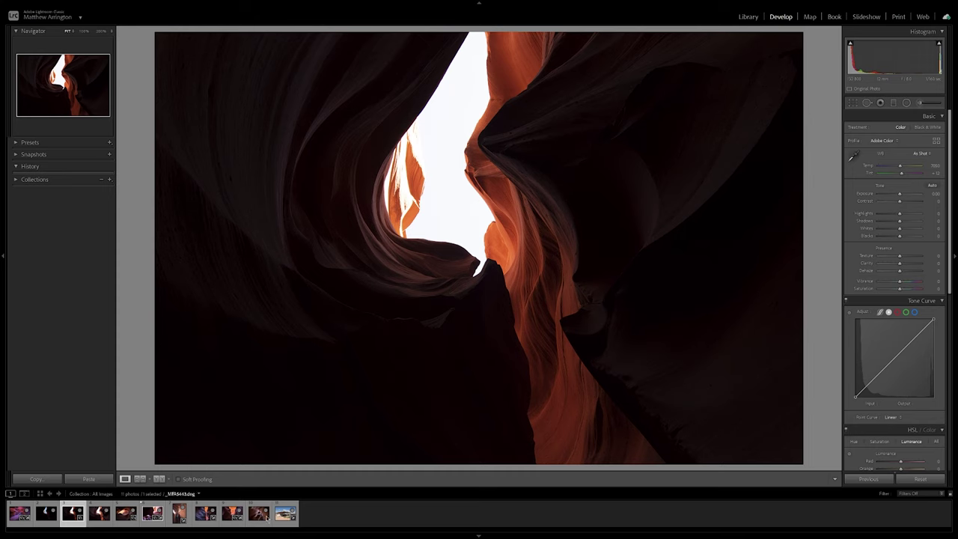
pyautogui.click(95, 523)
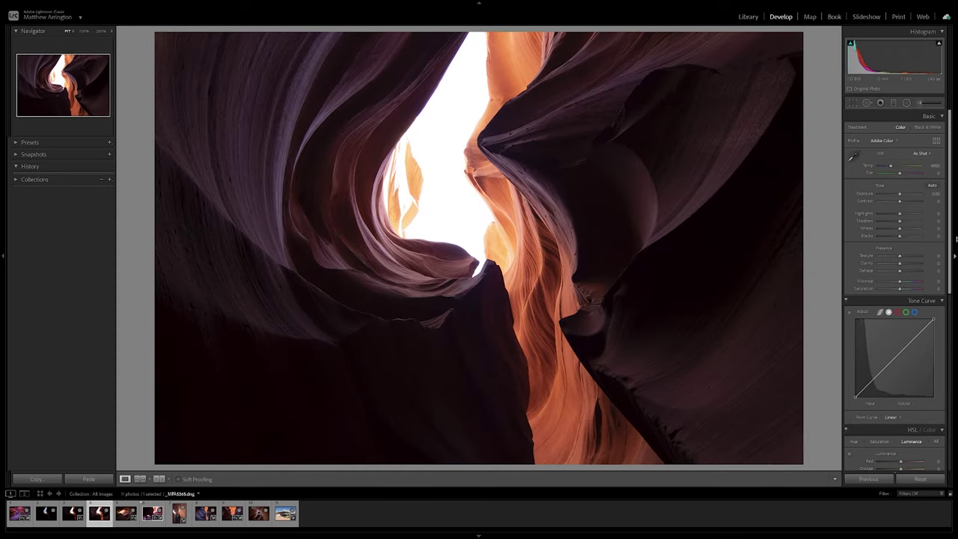
pyautogui.click(953, 182)
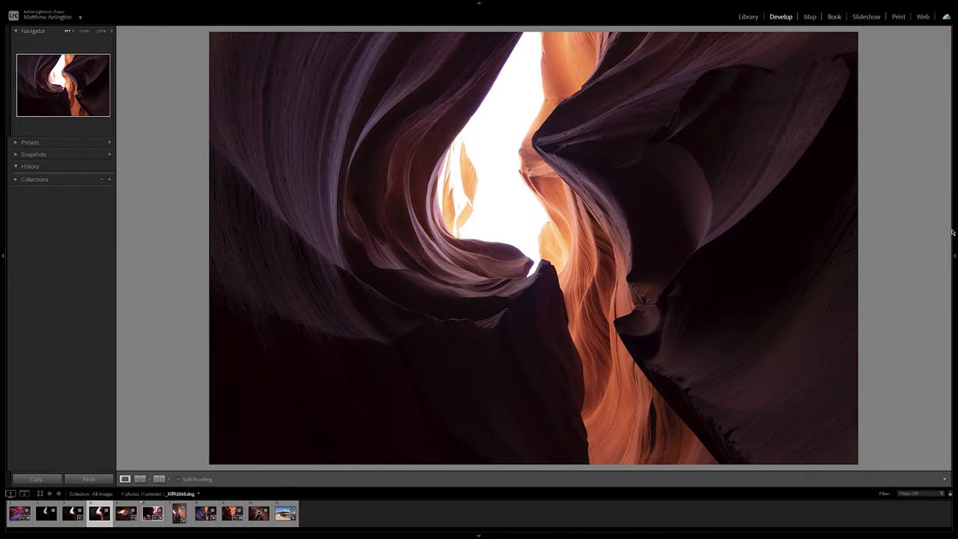
# Enable Remove Chromatic Aberration and compare it on and off at 100% on the sky edge.
pyautogui.click(954, 239)
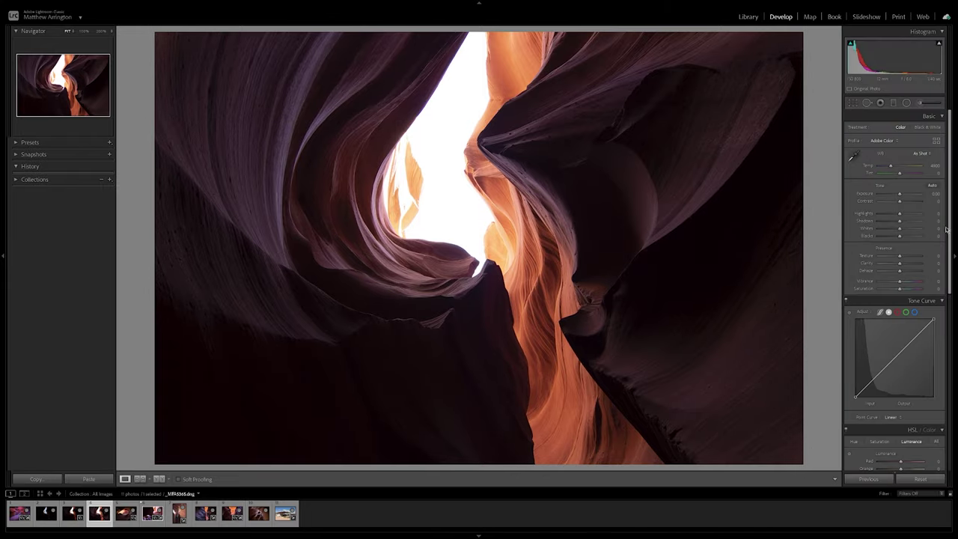
pyautogui.moveTo(948, 230); pyautogui.dragTo(955, 401)
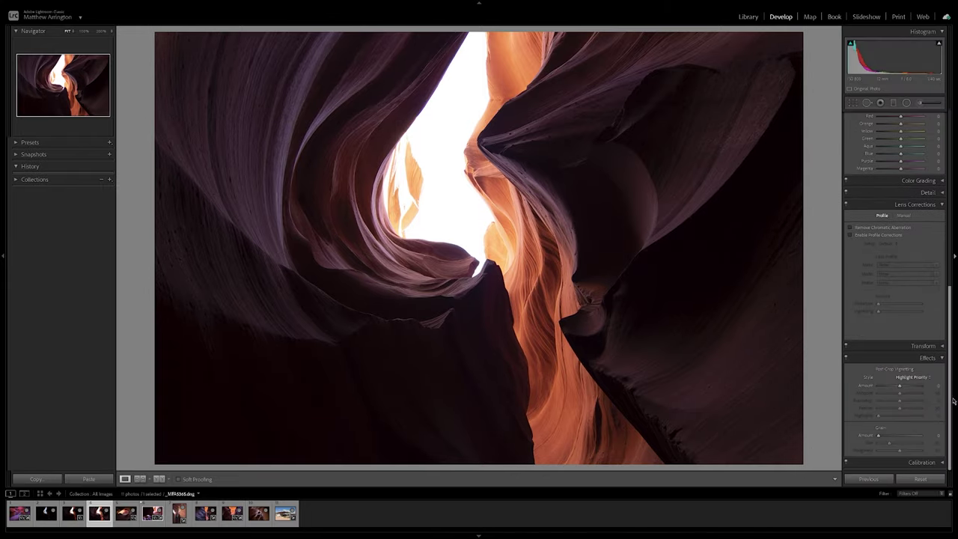
pyautogui.click(863, 228)
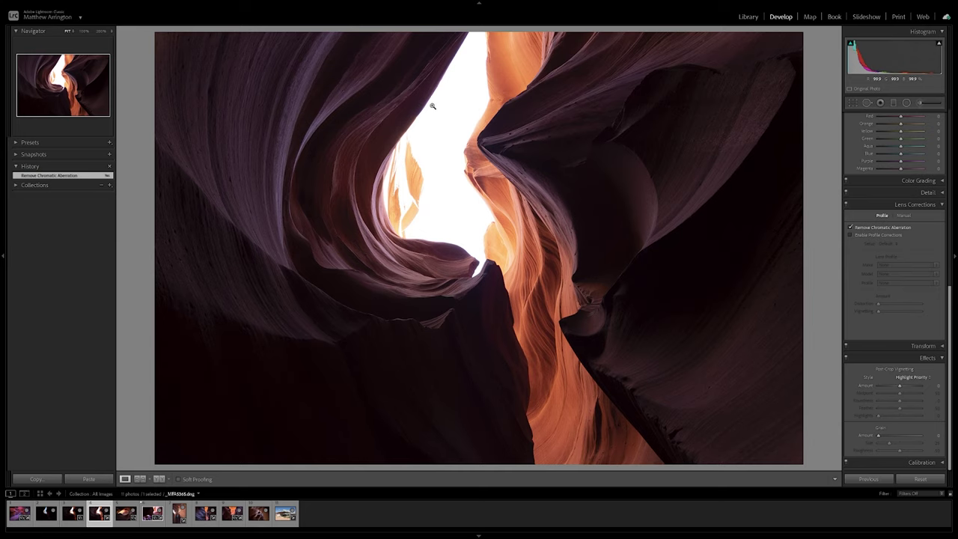
pyautogui.click(417, 150)
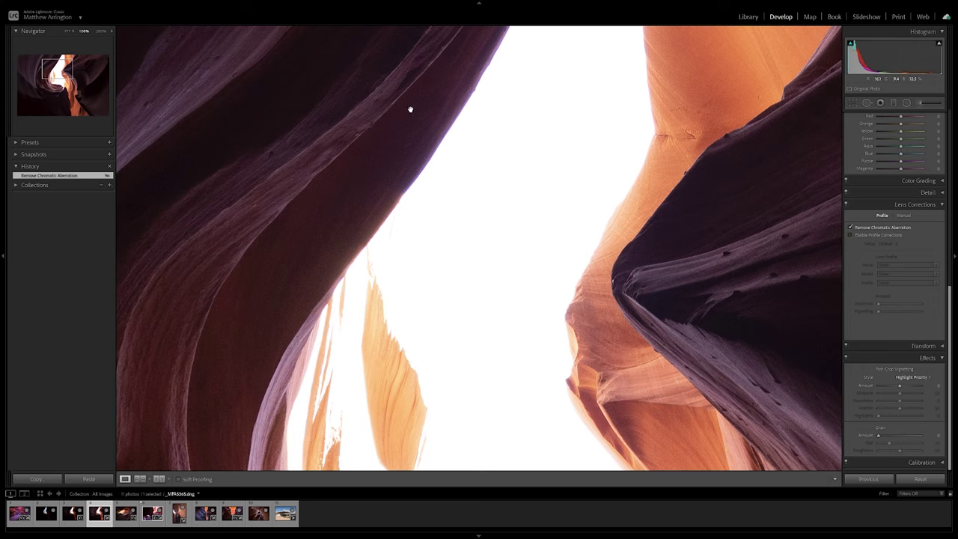
pyautogui.click(852, 228)
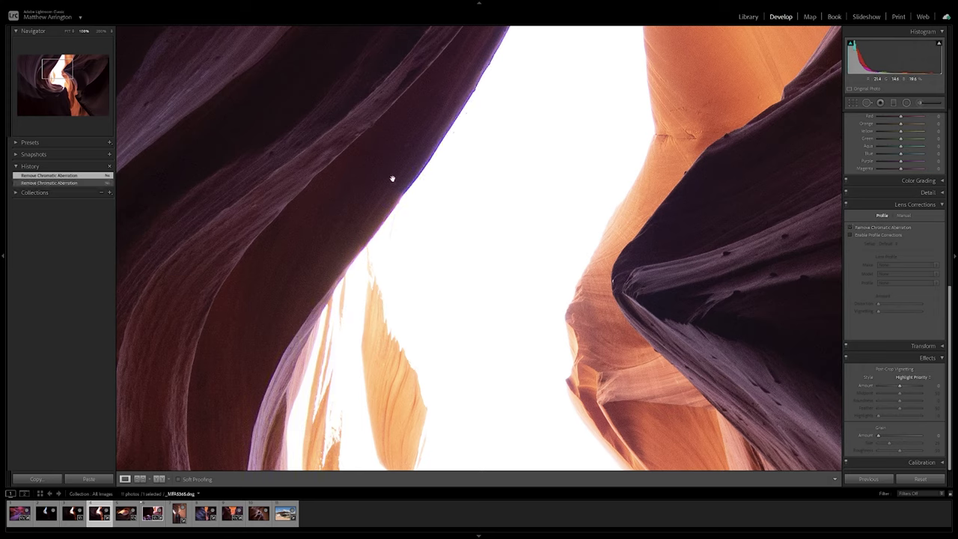
pyautogui.click(850, 228)
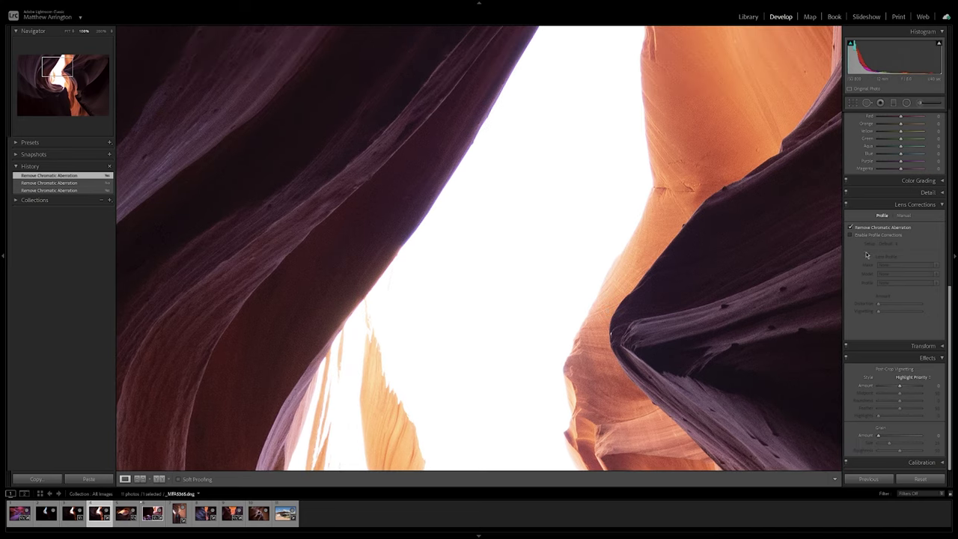
# Sample the purple fringe with the Manual tab's Defringe eyedropper, then zoom back to fit.
pyautogui.click(905, 216)
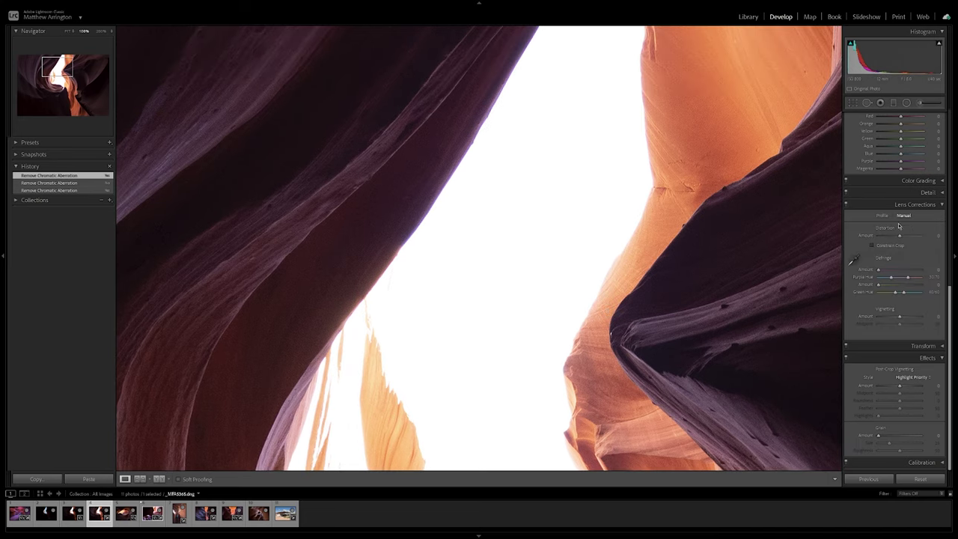
pyautogui.click(854, 259)
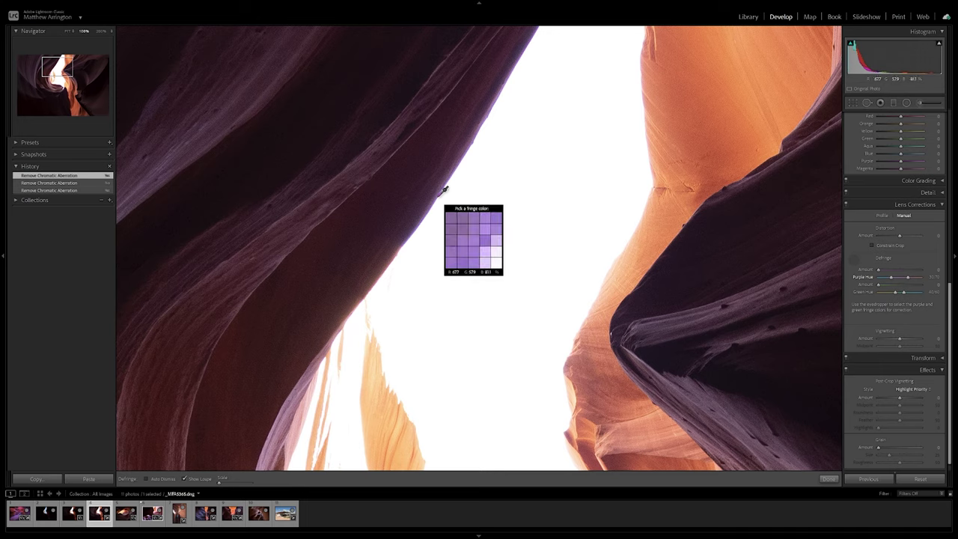
pyautogui.click(445, 190)
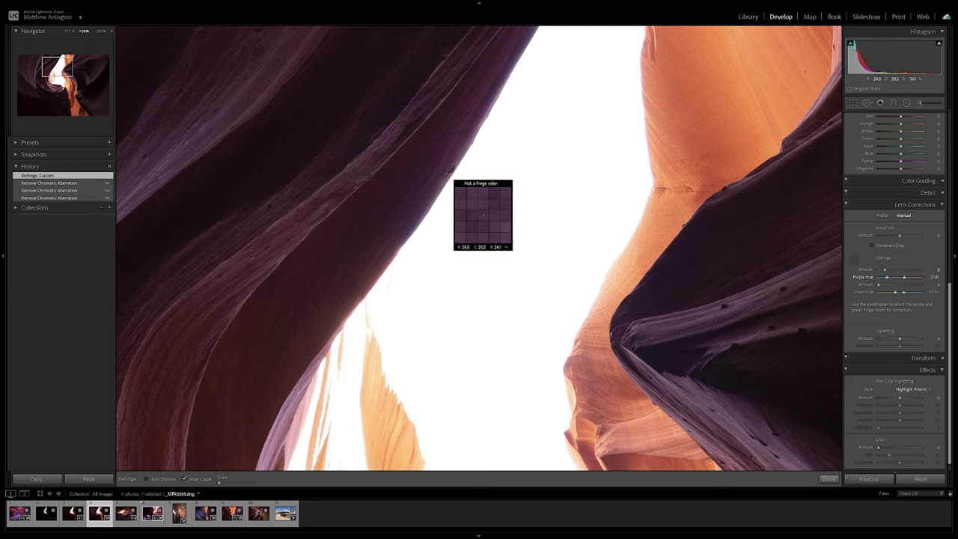
pyautogui.click(855, 262)
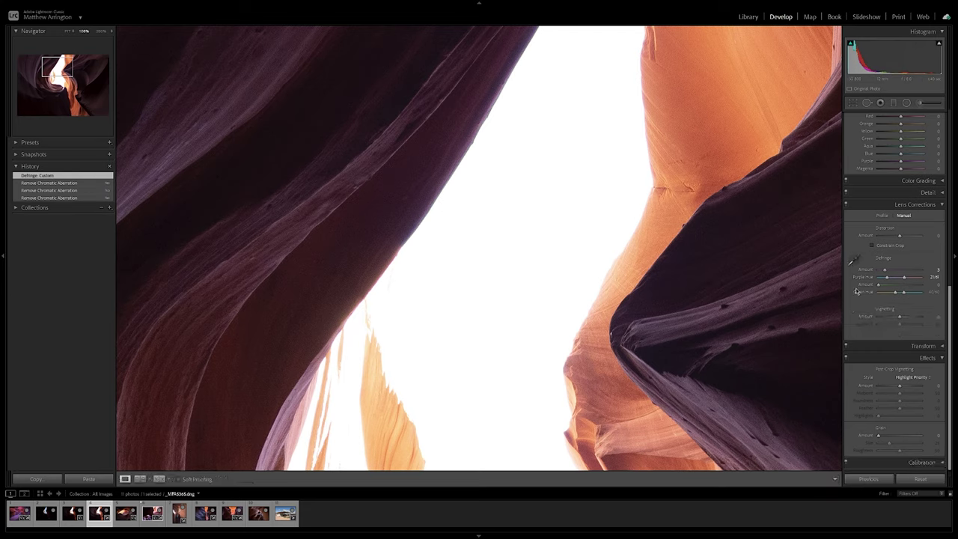
pyautogui.click(642, 284)
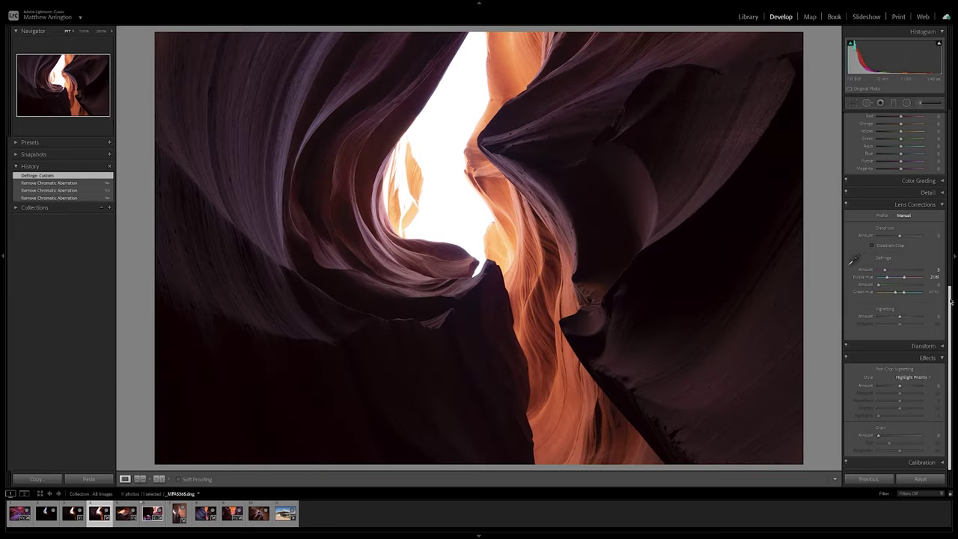
# Nudge the Temp slider left for a slightly cooler white balance.
pyautogui.moveTo(950, 300); pyautogui.dragTo(948, 131)
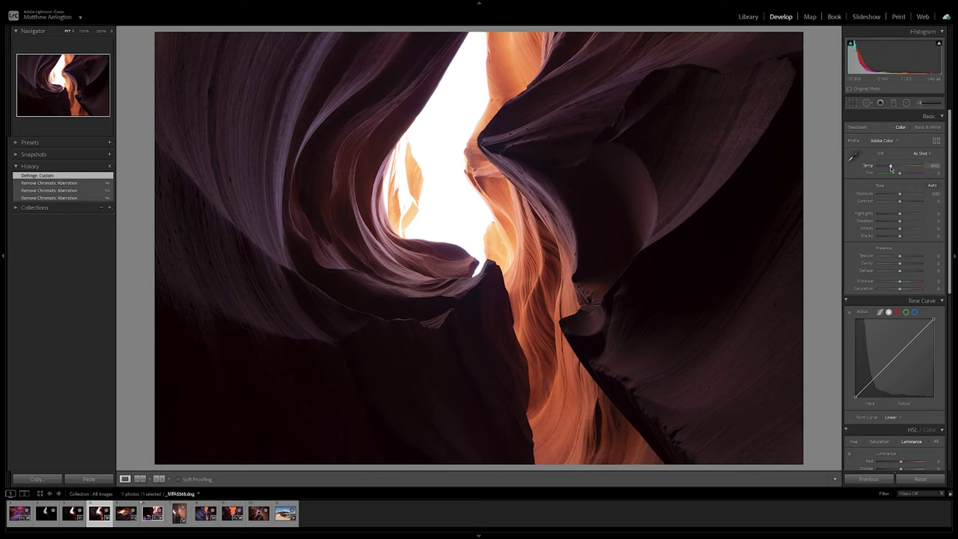
pyautogui.moveTo(892, 167); pyautogui.dragTo(890, 167)
pyautogui.moveTo(888, 164); pyautogui.dragTo(887, 164)
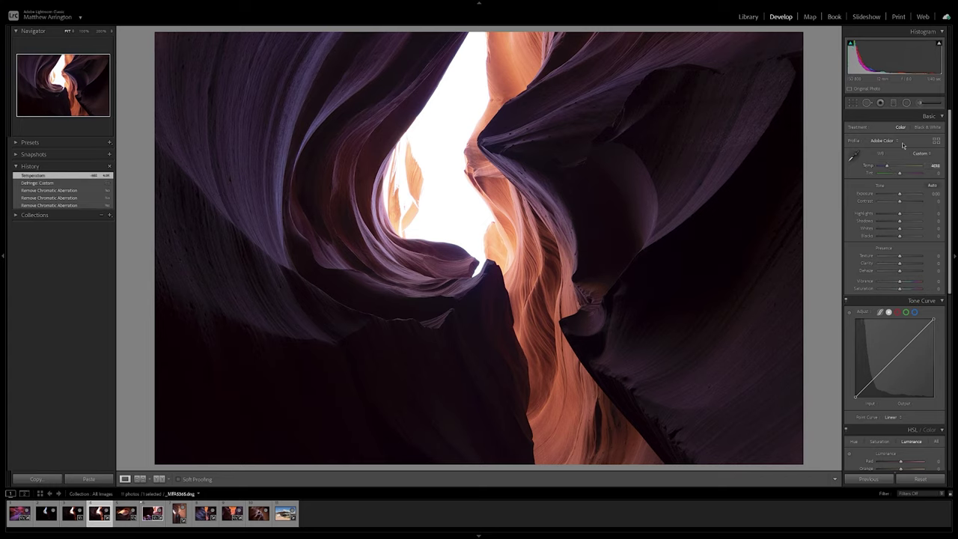
# Apply the Adobe Landscape profile from the Profile Browser.
pyautogui.click(939, 143)
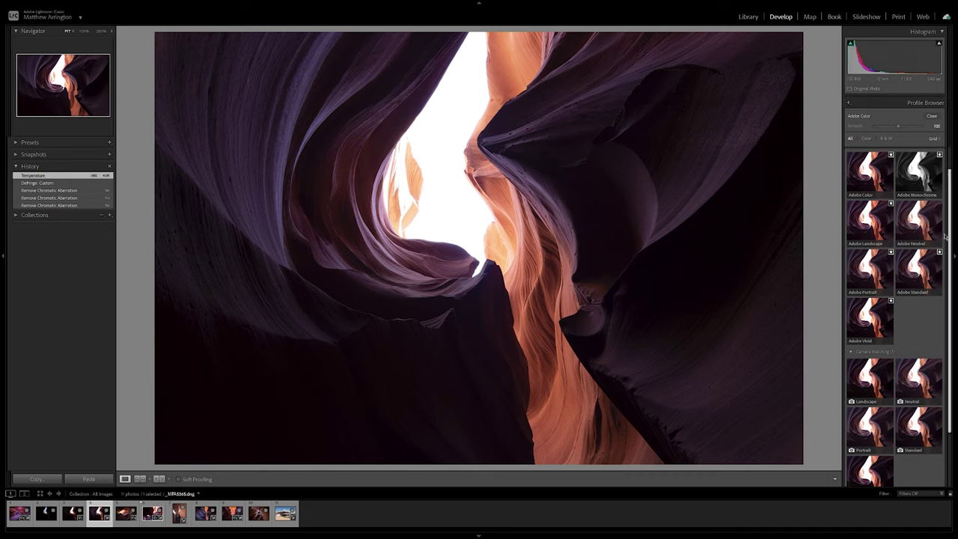
pyautogui.click(863, 230)
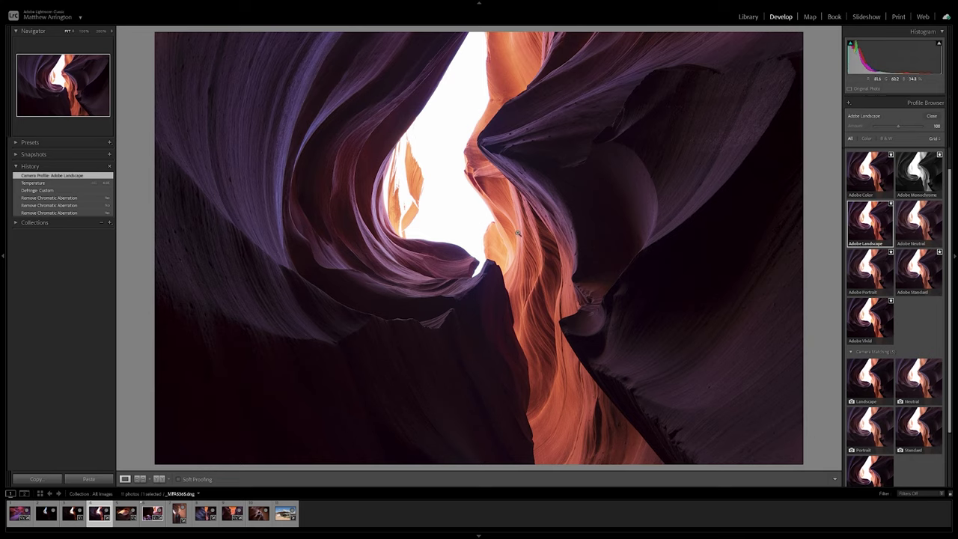
pyautogui.click(934, 119)
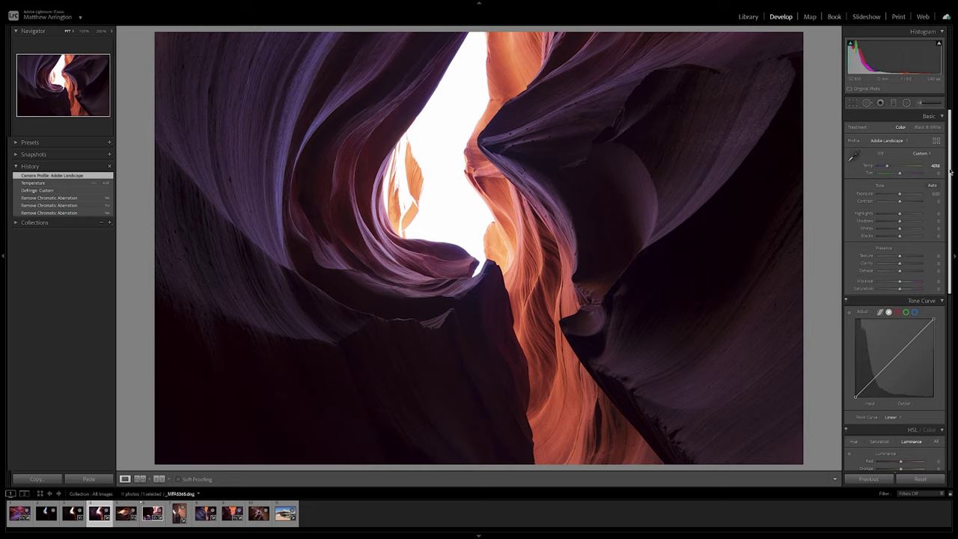
pyautogui.scroll(-1, 948, 185)
# Select the other exposures and sync all develop settings to them.
pyautogui.scroll(-10, 949, 185)
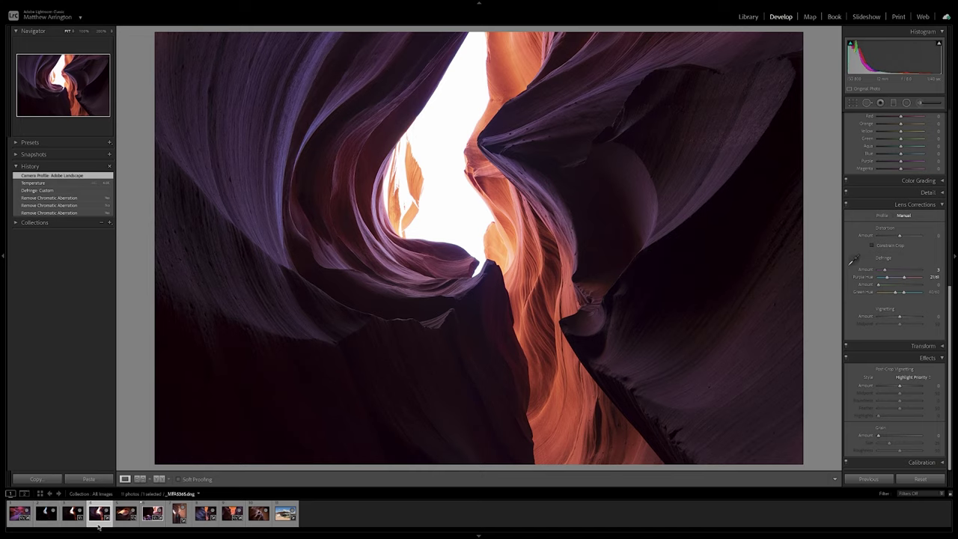
pyautogui.keyDown('ctrl'); pyautogui.click(49, 513); pyautogui.keyUp('ctrl')
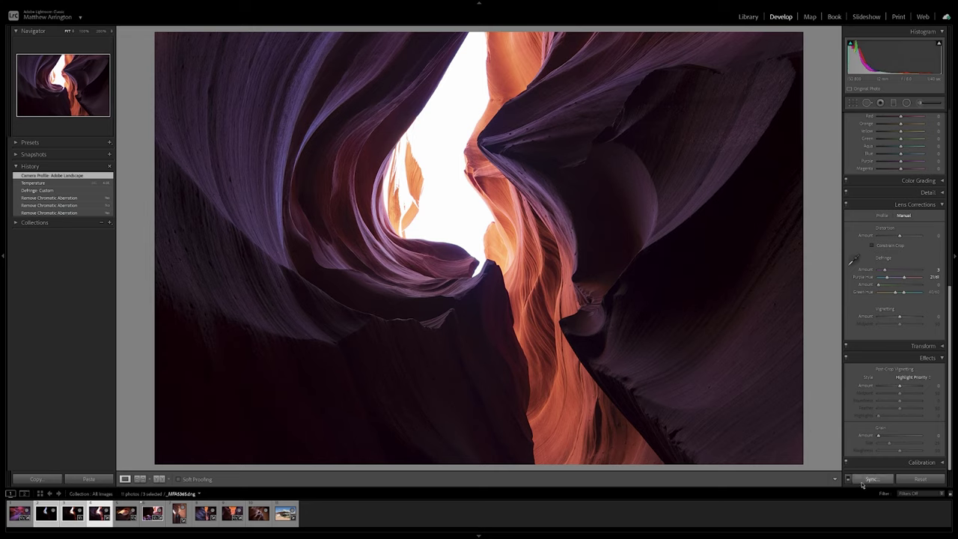
pyautogui.click(862, 482)
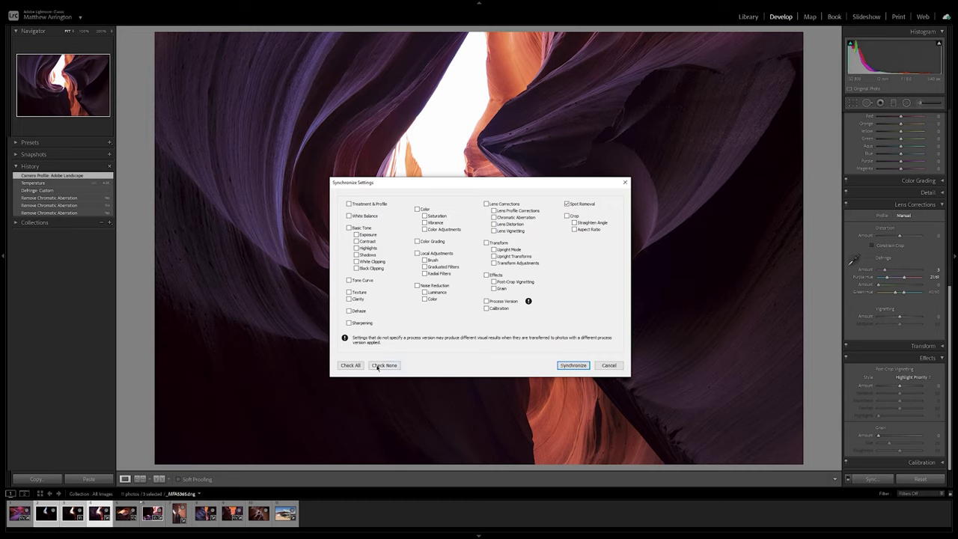
pyautogui.click(352, 365)
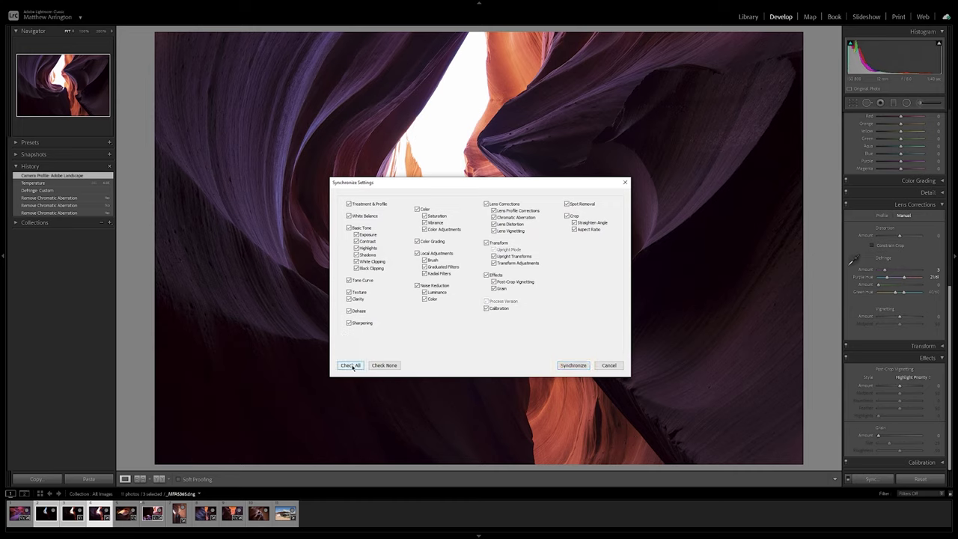
pyautogui.click(573, 365)
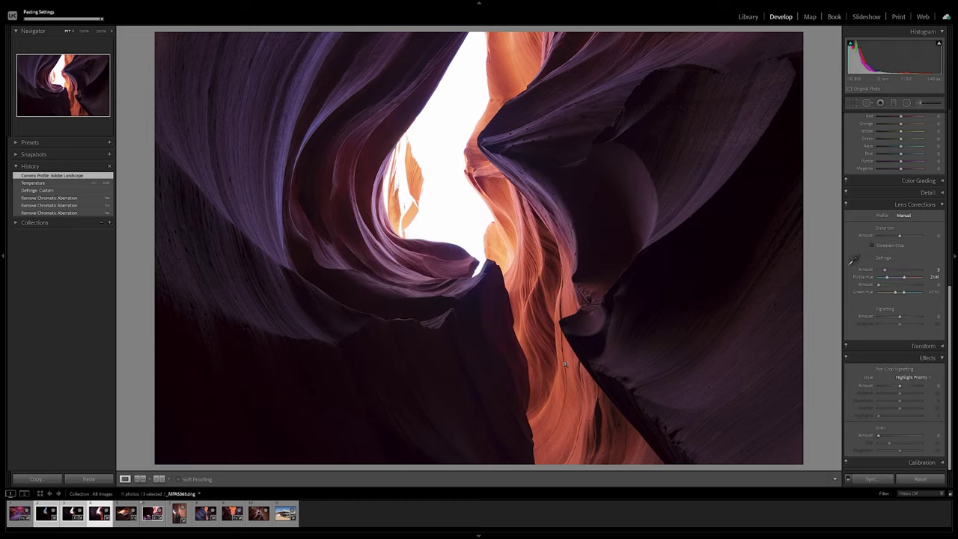
# View the third exposure and then the darker blue-sky exposure to check the sync.
pyautogui.click(74, 518)
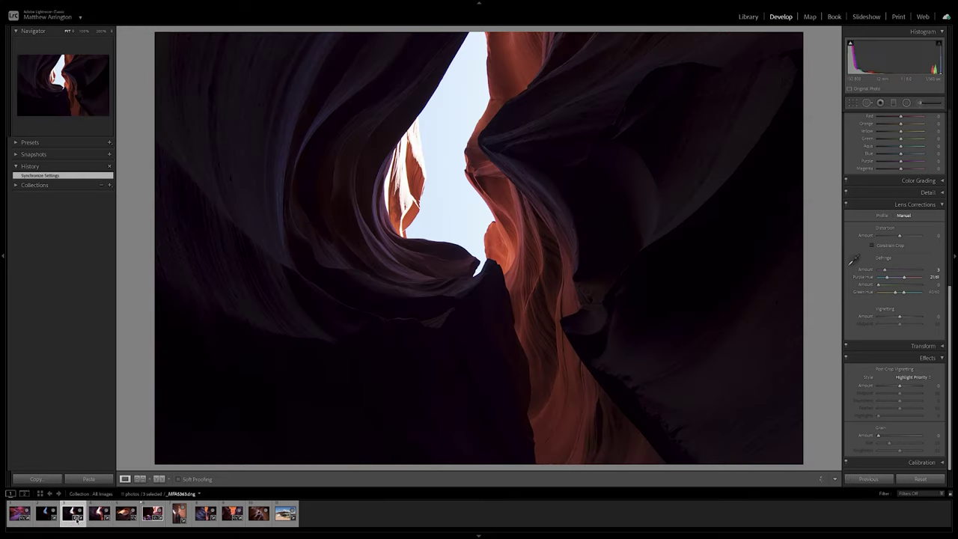
pyautogui.click(77, 518)
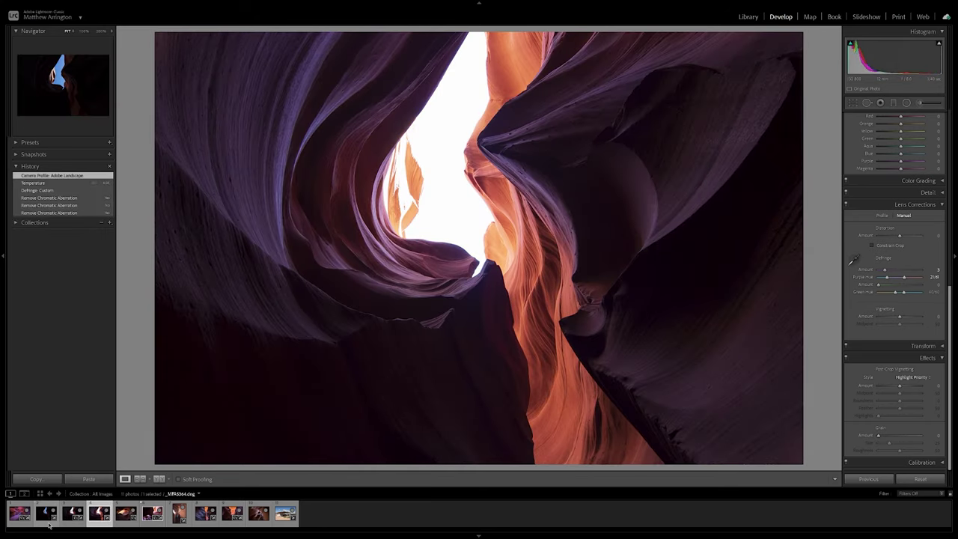
pyautogui.click(45, 513)
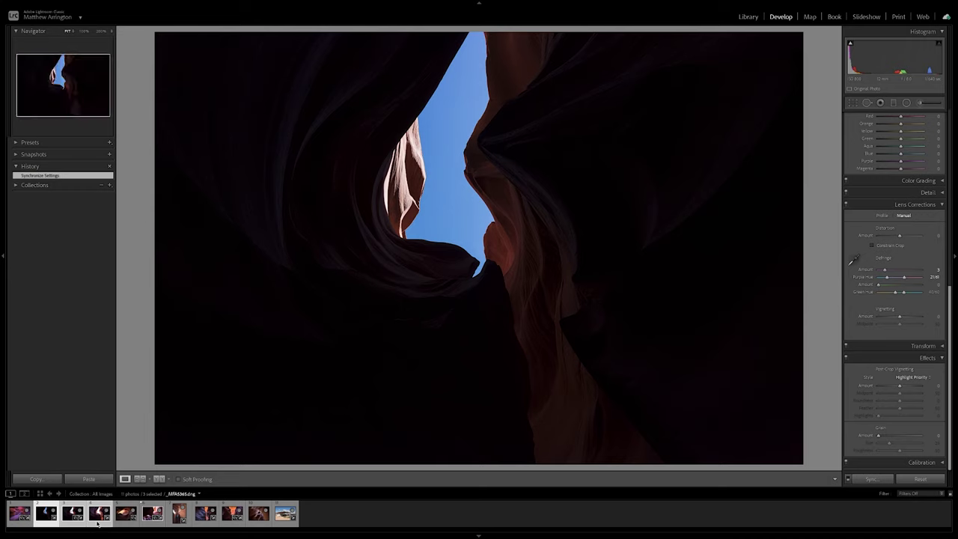
# Merge the three exposures via Photo Merge > HDR, leaving Auto Settings unchecked.
pyautogui.rightClick(91, 517)
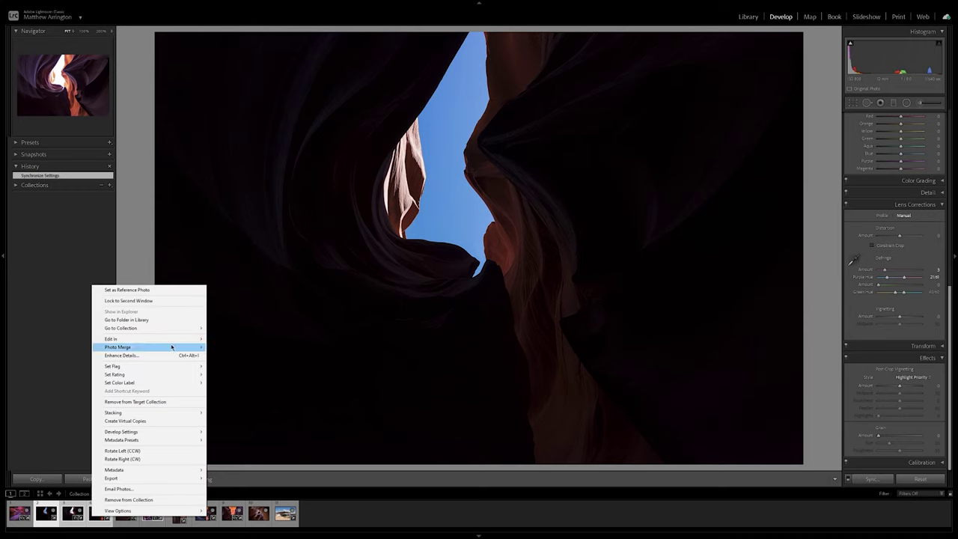
pyautogui.moveTo(195, 346)
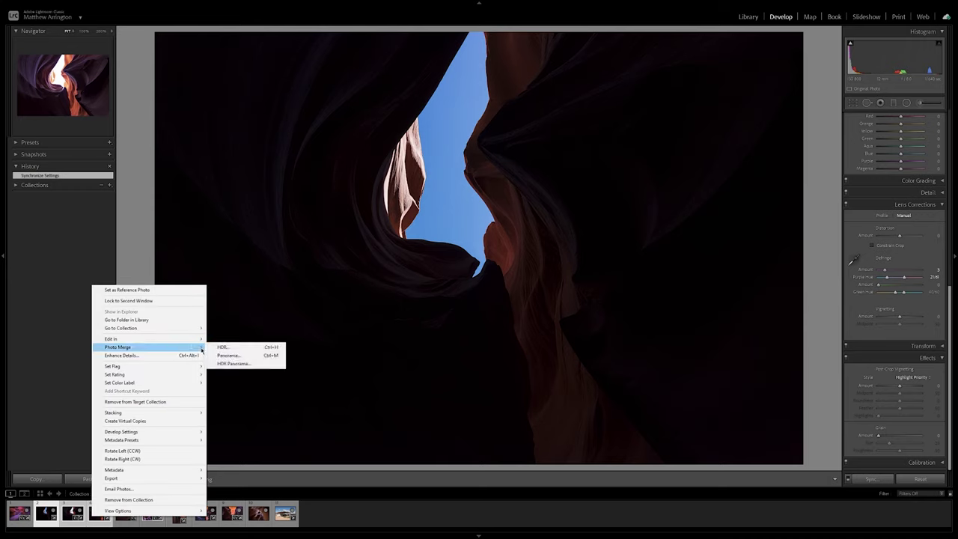
pyautogui.click(223, 347)
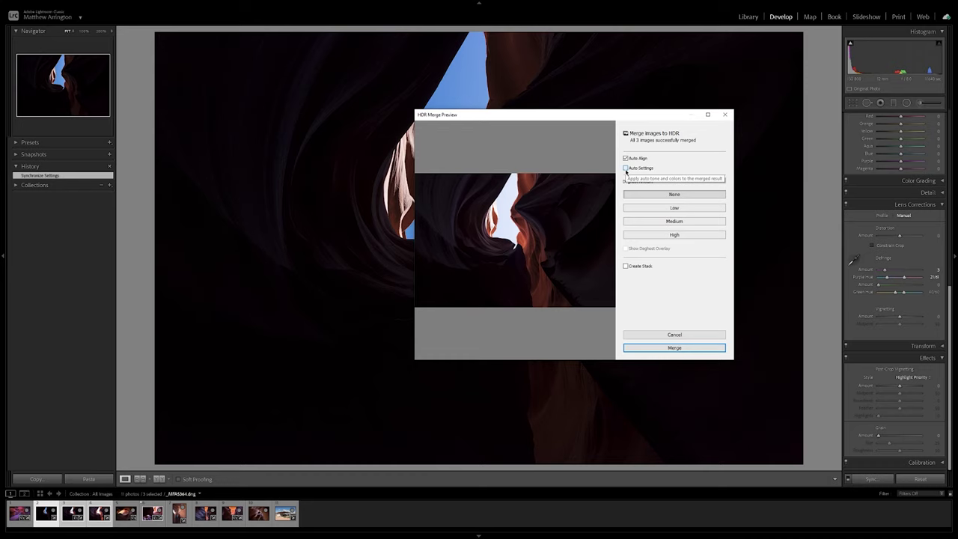
pyautogui.click(628, 169)
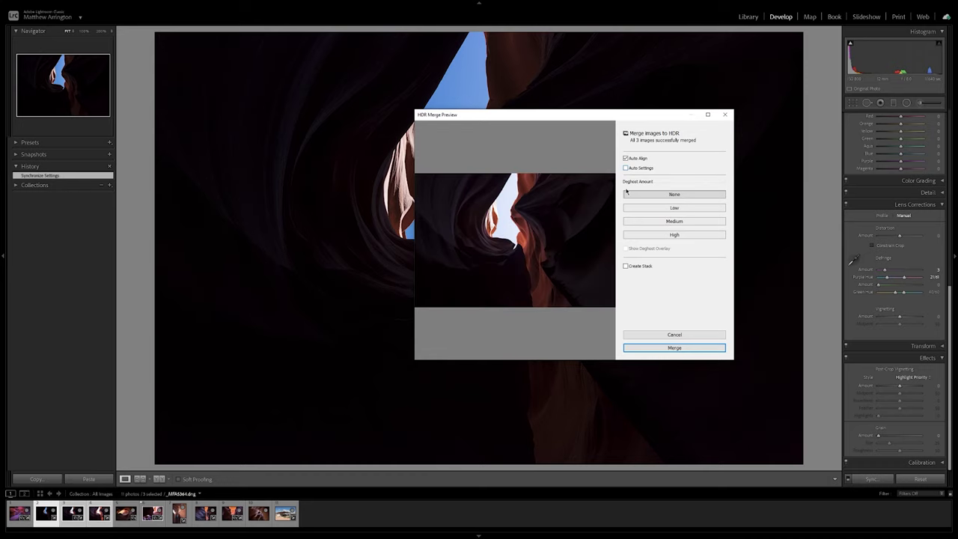
pyautogui.click(628, 169)
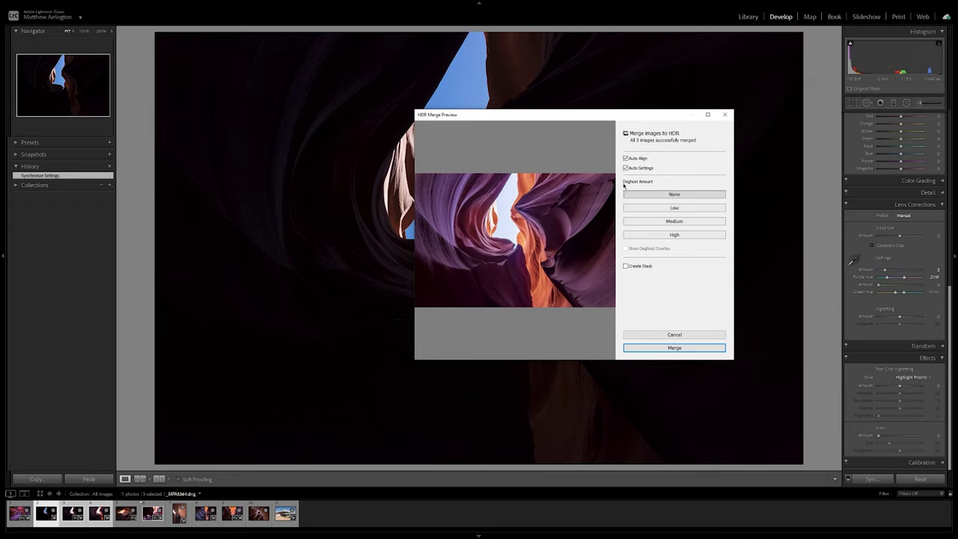
pyautogui.click(626, 169)
pyautogui.click(626, 169)
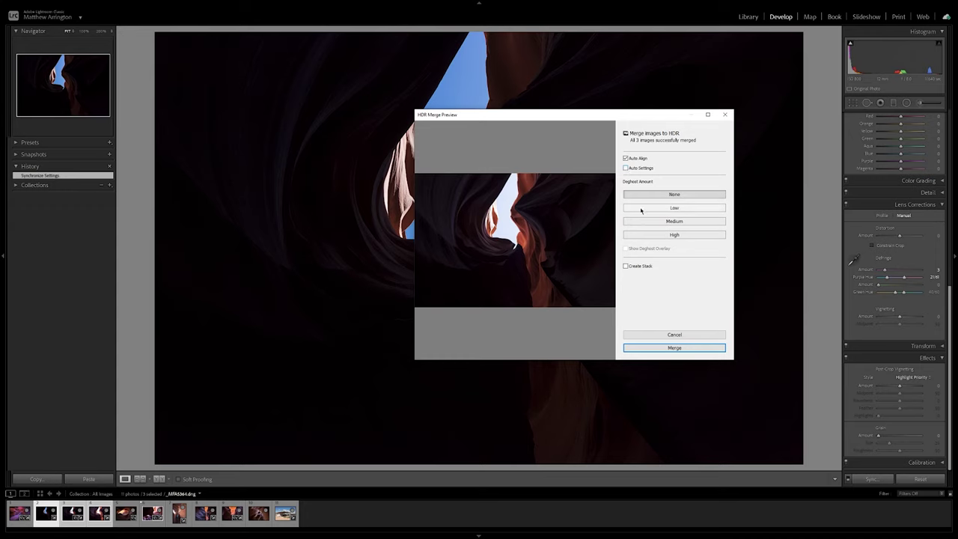
pyautogui.click(657, 349)
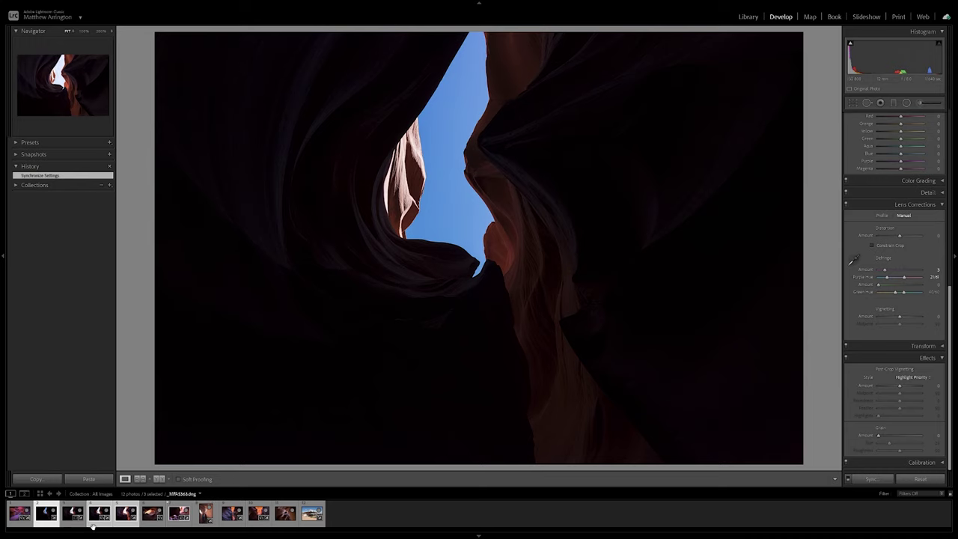
# On the new HDR DNG, pull Highlights to about -44 and cool Temp toward 3579.
pyautogui.click(76, 528)
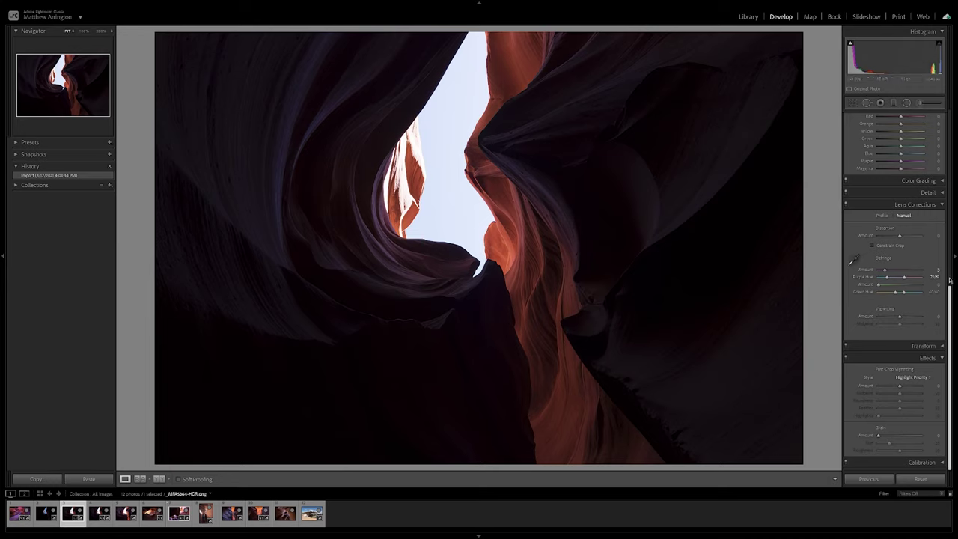
pyautogui.scroll(4, 944, 231)
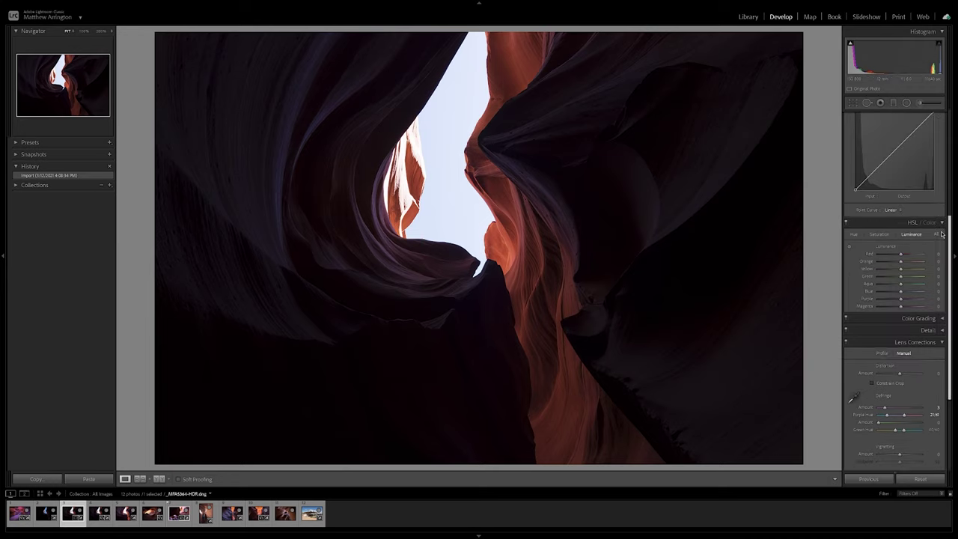
pyautogui.scroll(5, 943, 230)
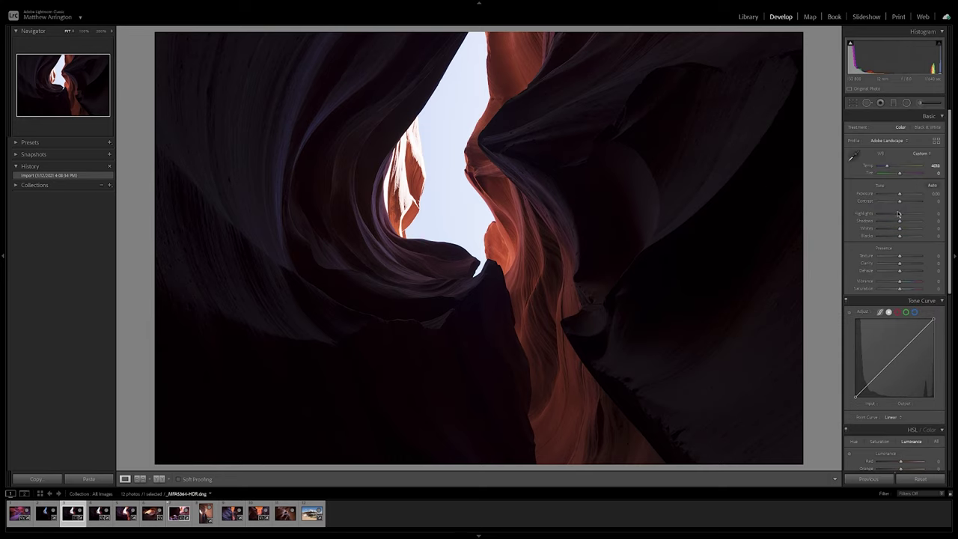
pyautogui.moveTo(900, 215); pyautogui.dragTo(894, 215)
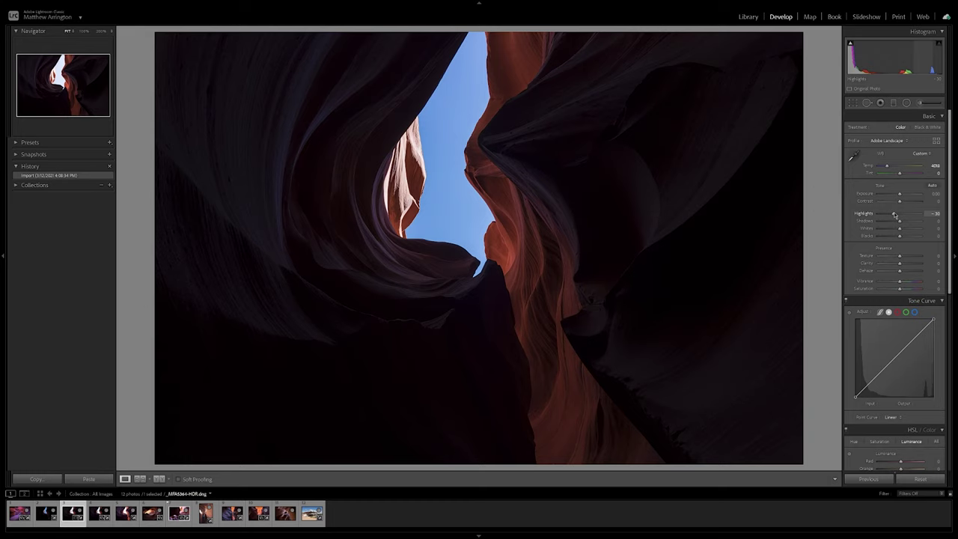
pyautogui.moveTo(895, 216)
pyautogui.mouseDown()
pyautogui.moveTo(915, 220)
pyautogui.moveTo(891, 216)
pyautogui.mouseUp()
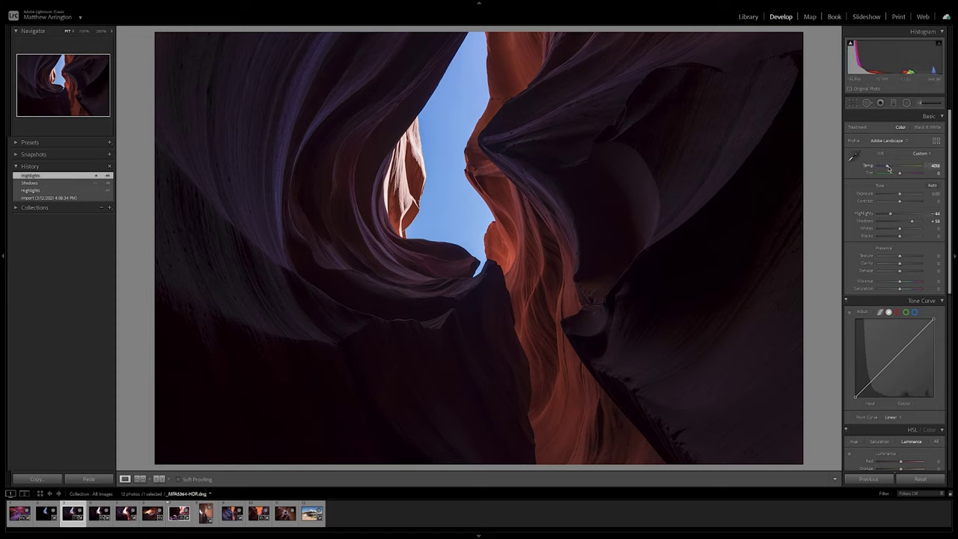
pyautogui.moveTo(889, 170); pyautogui.dragTo(887, 167)
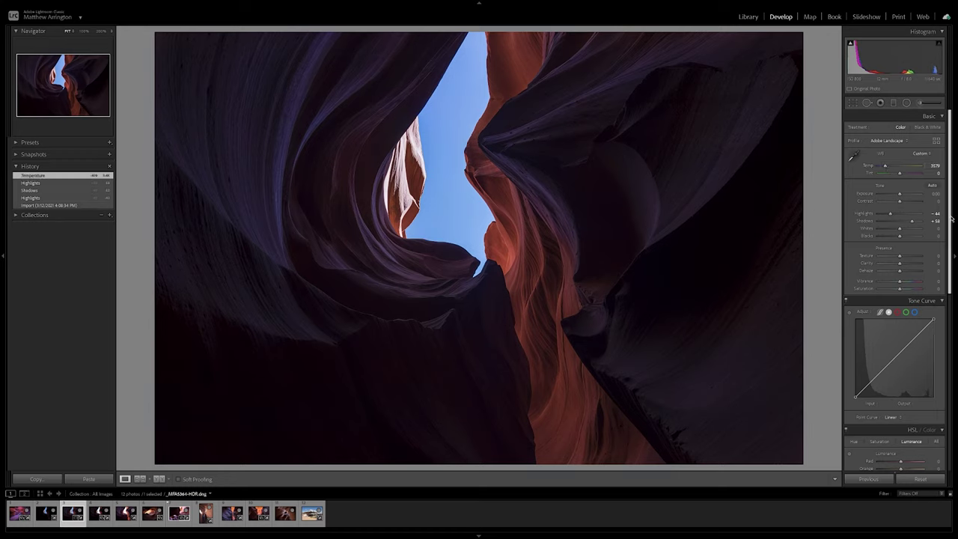
# Add a point to the Tone Curve to brighten the photo's midtones.
pyautogui.scroll(-3, 951, 218)
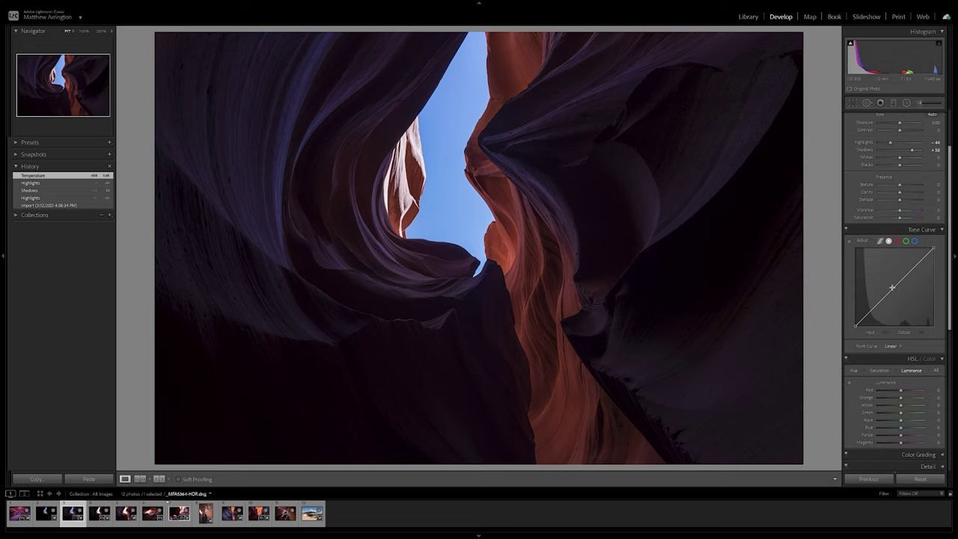
pyautogui.moveTo(892, 287); pyautogui.dragTo(888, 280)
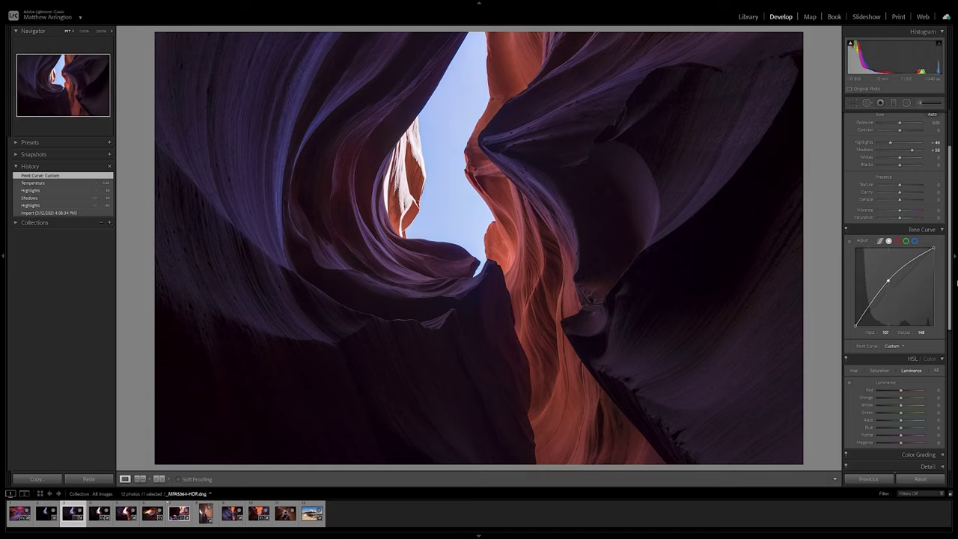
pyautogui.moveTo(951, 285); pyautogui.dragTo(951, 247)
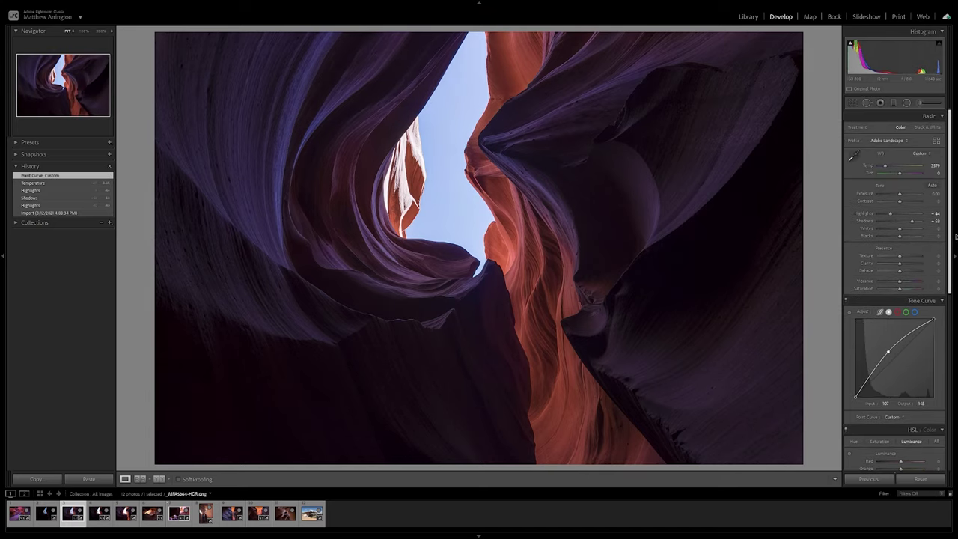
# Set Highlights to -58, Shadows to +65 and Whites to +30.
pyautogui.moveTo(895, 215); pyautogui.dragTo(889, 215)
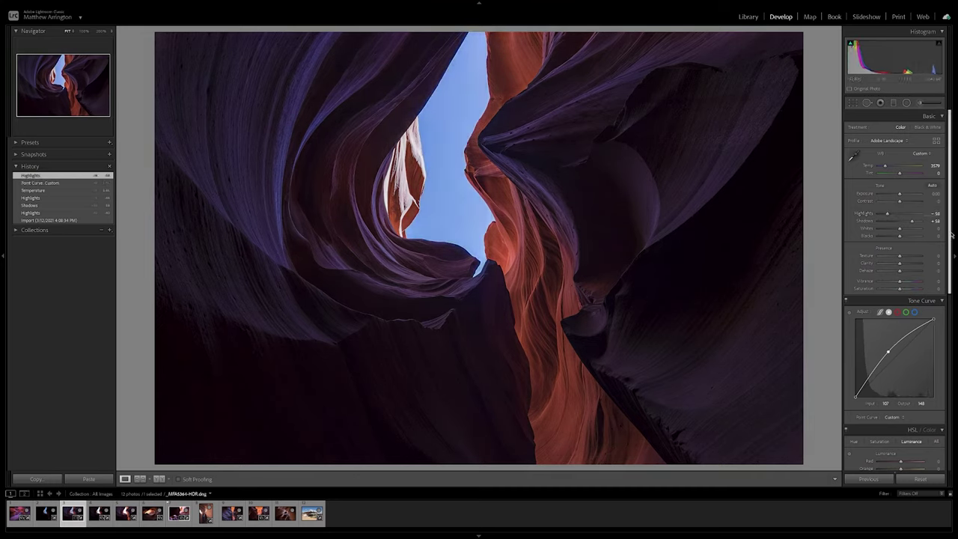
pyautogui.scroll(-3, 915, 197)
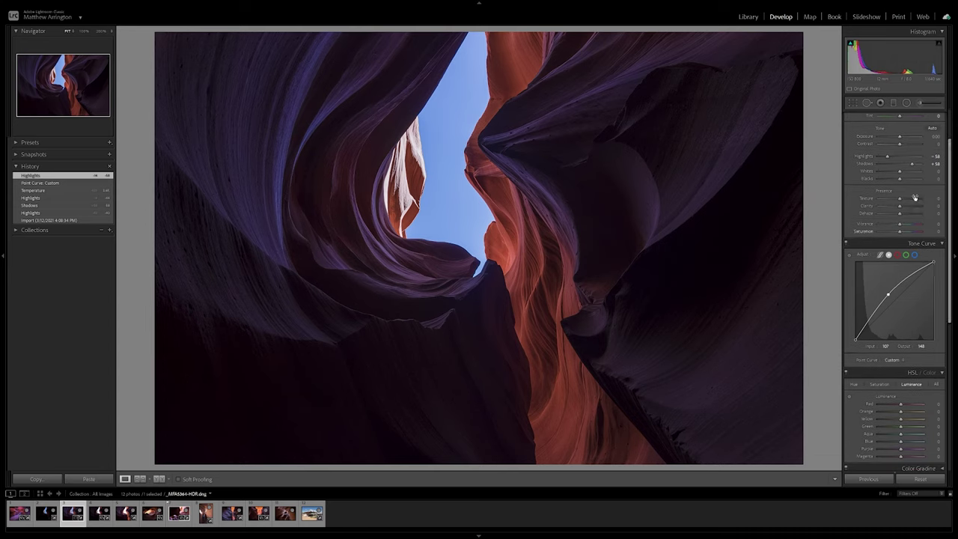
pyautogui.moveTo(912, 165); pyautogui.dragTo(914, 166)
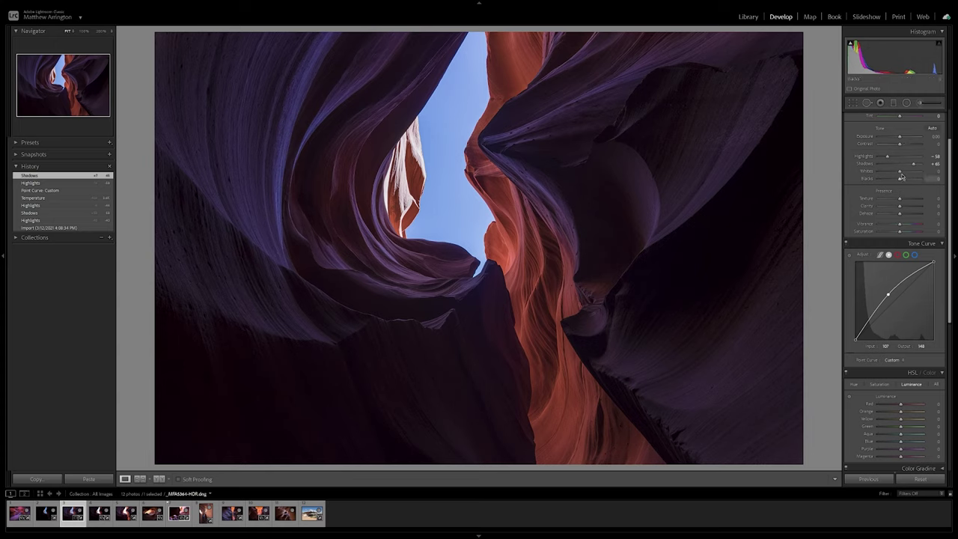
pyautogui.moveTo(902, 173); pyautogui.dragTo(907, 171)
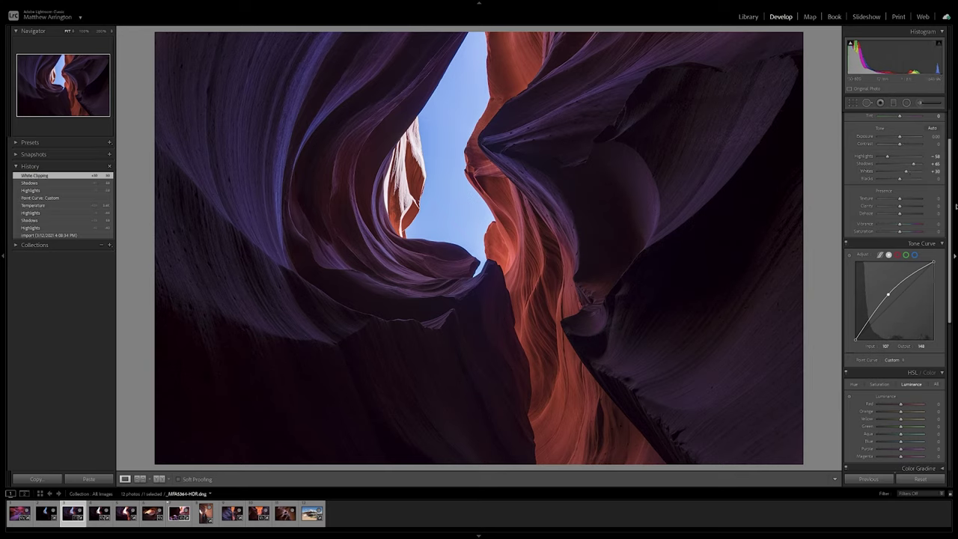
pyautogui.scroll(-2, 950, 237)
pyautogui.moveTo(950, 237); pyautogui.dragTo(956, 348)
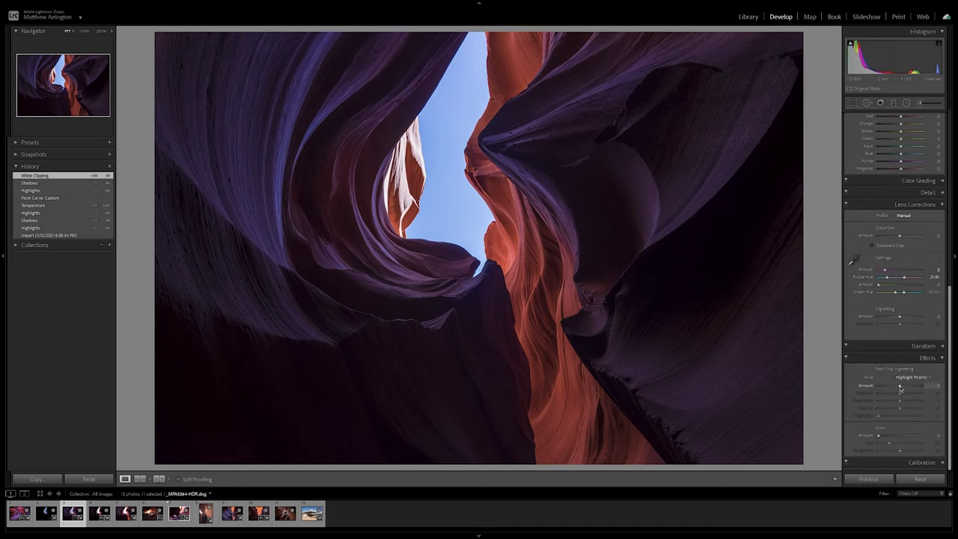
# Add a negative post-crop vignette and lower Blue luminance to deepen the sky.
pyautogui.moveTo(901, 388); pyautogui.dragTo(897, 387)
pyautogui.scroll(3, 920, 310)
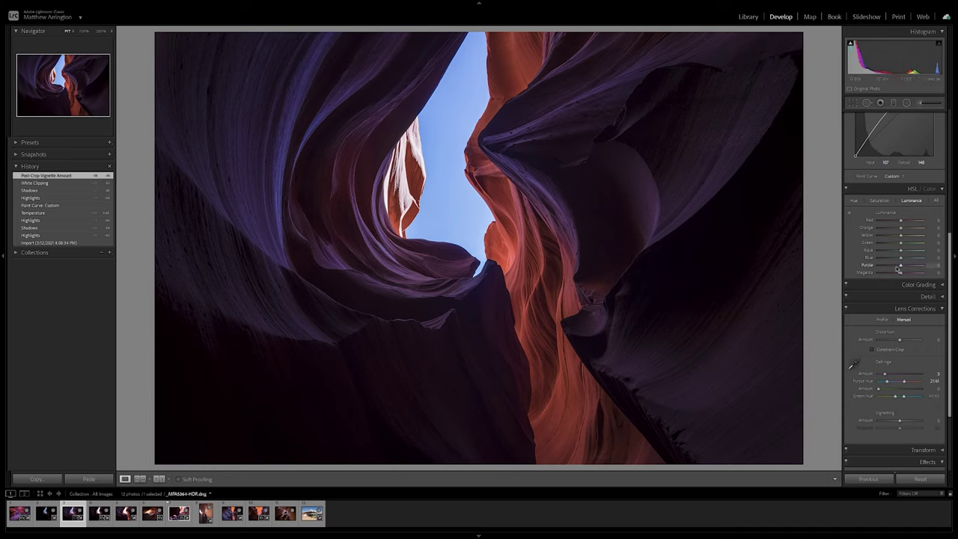
pyautogui.moveTo(902, 260)
pyautogui.mouseDown()
pyautogui.moveTo(891, 258)
pyautogui.moveTo(898, 258)
pyautogui.mouseUp()
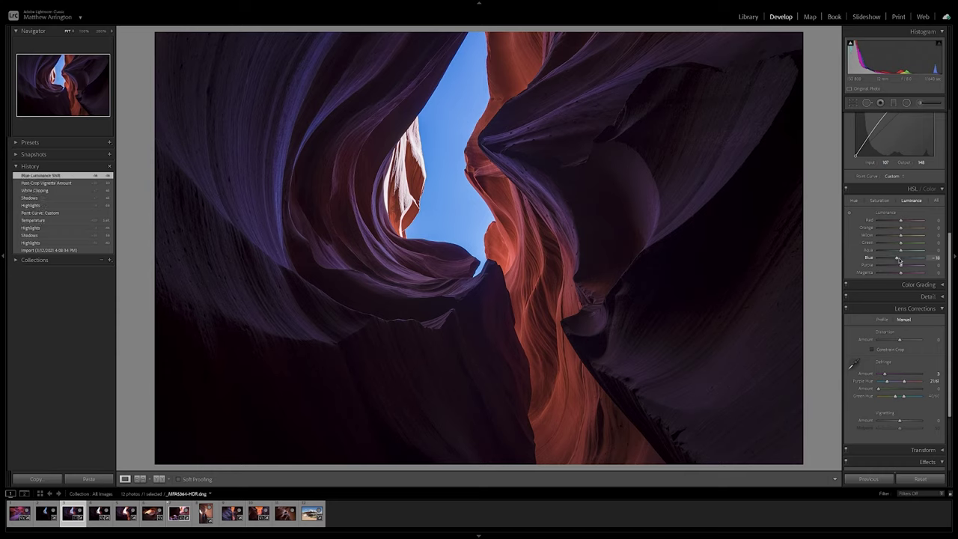
# Set Clarity to -5 and raise Exposure to about +0.14.
pyautogui.moveTo(951, 294); pyautogui.dragTo(957, 107)
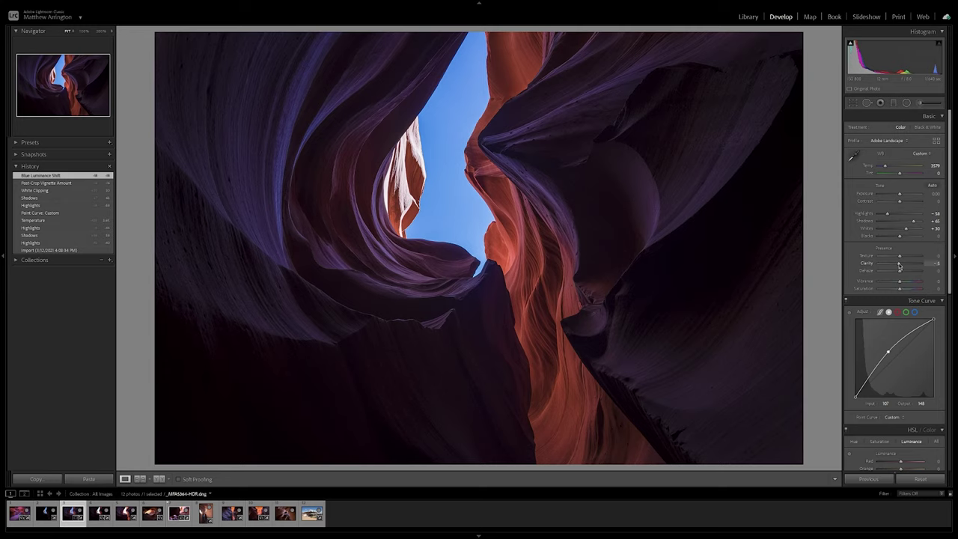
pyautogui.moveTo(900, 266); pyautogui.dragTo(900, 266)
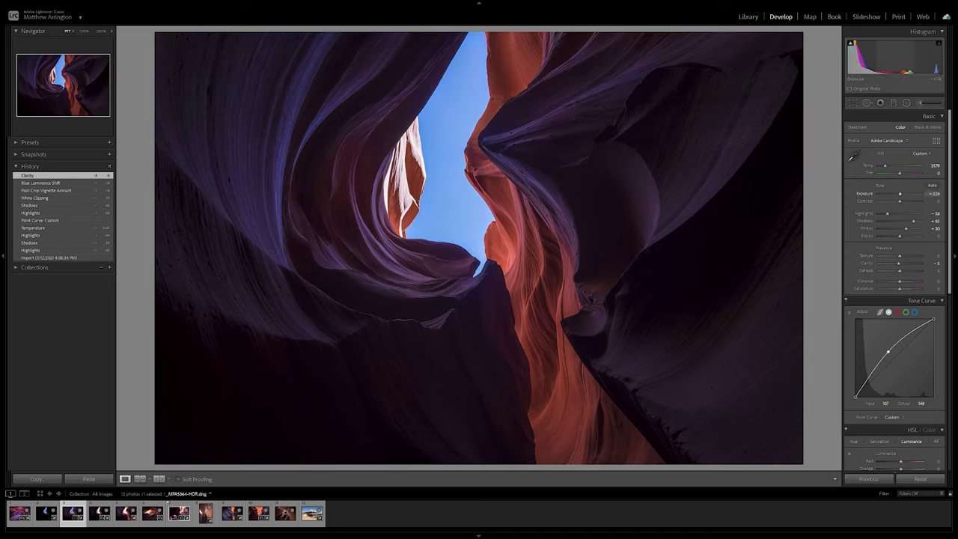
pyautogui.moveTo(909, 60); pyautogui.dragTo(909, 60)
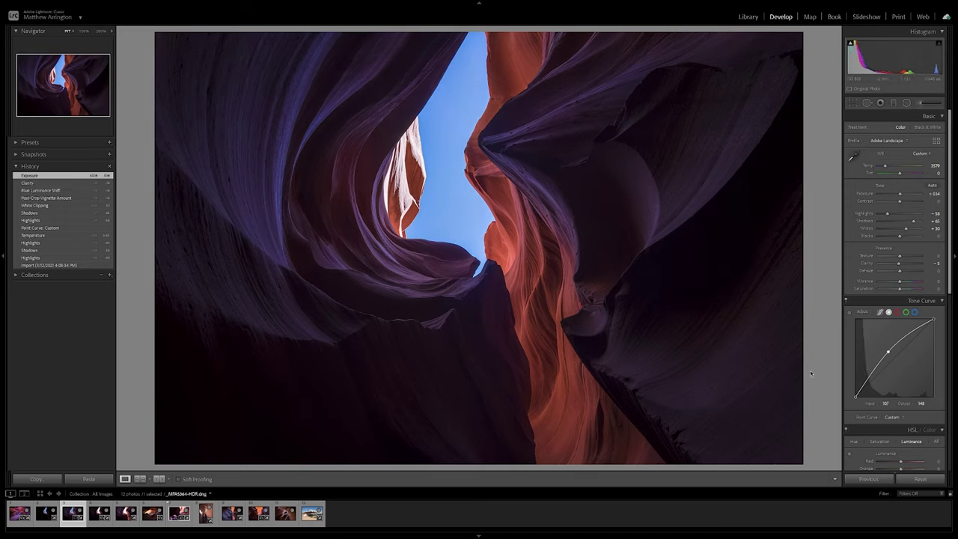